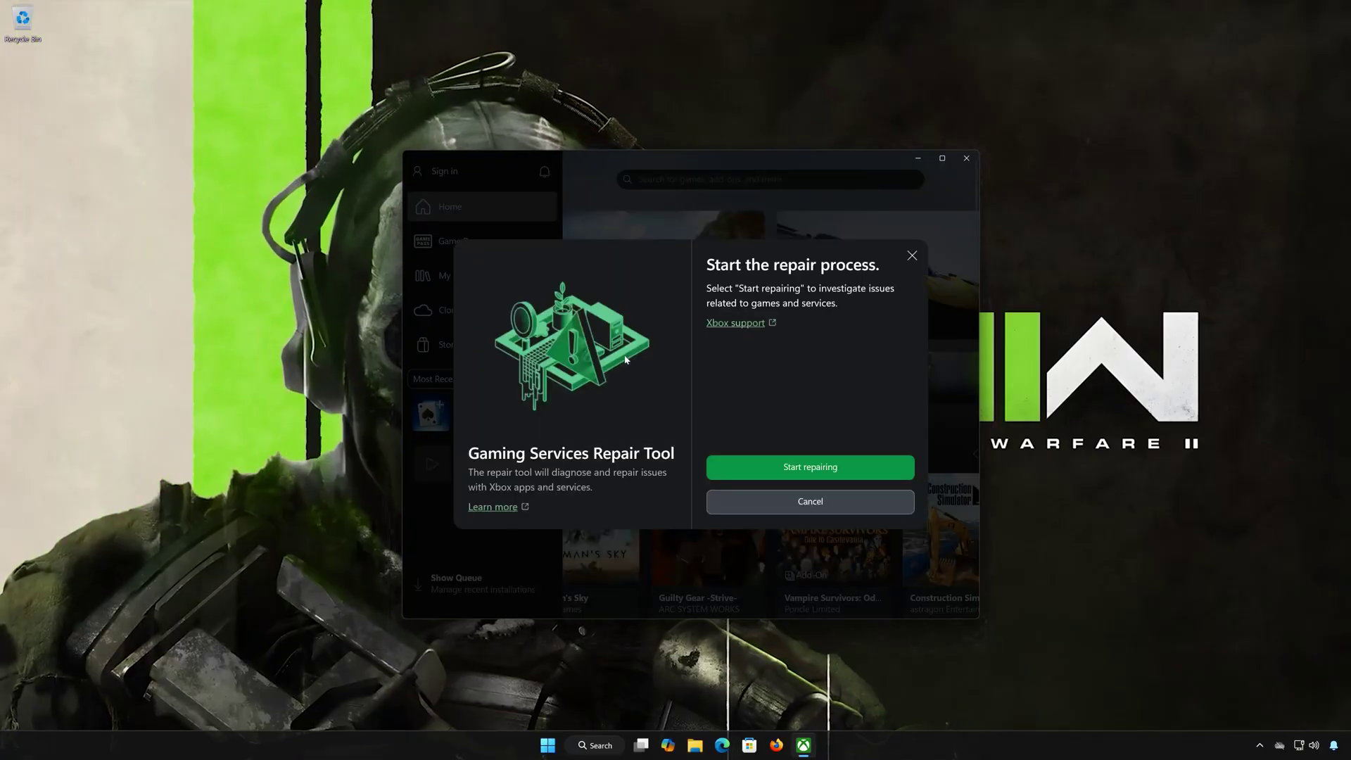
Step: Run the Gaming Services Repair Tool, allow Xbox to make changes to the device, and close the tool once the repair completes
{"action": "left_click", "coordinate": [791, 468]}
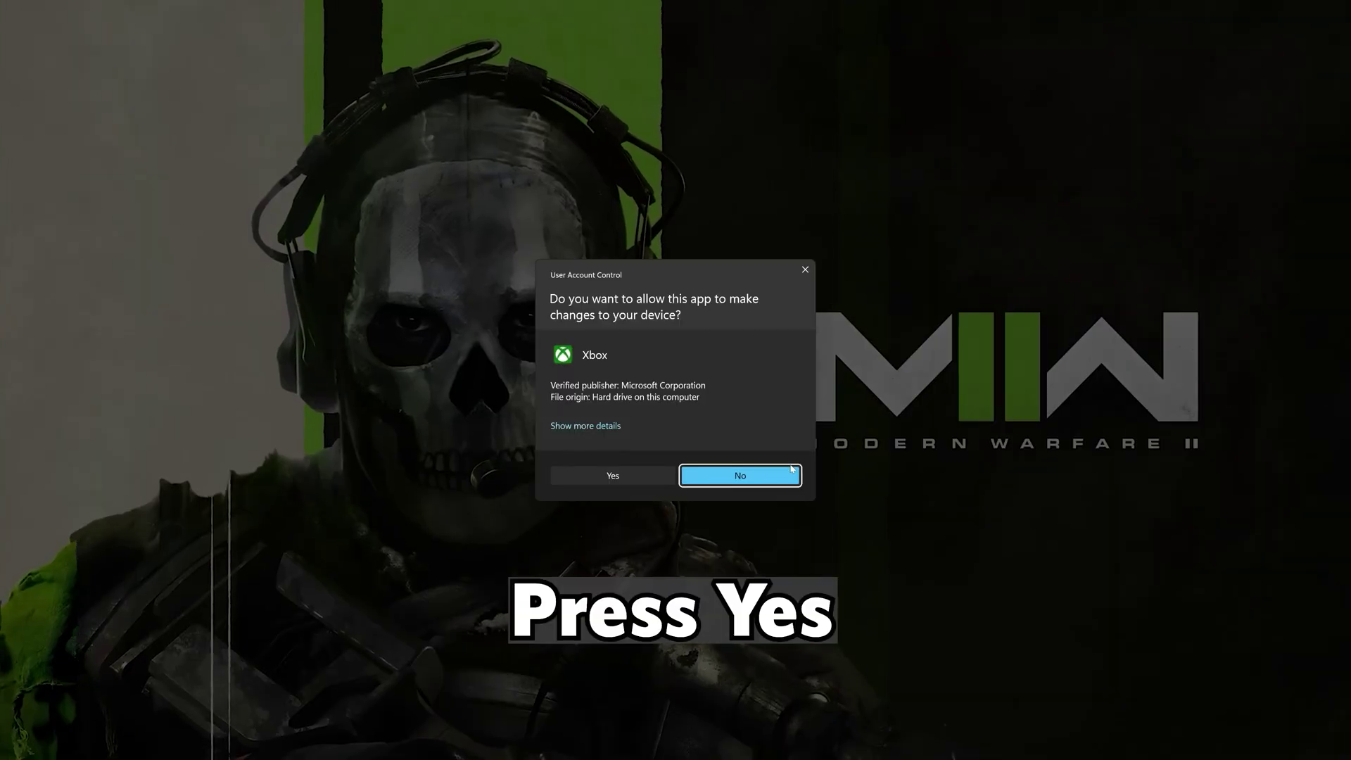
{"action": "left_click", "coordinate": [613, 476]}
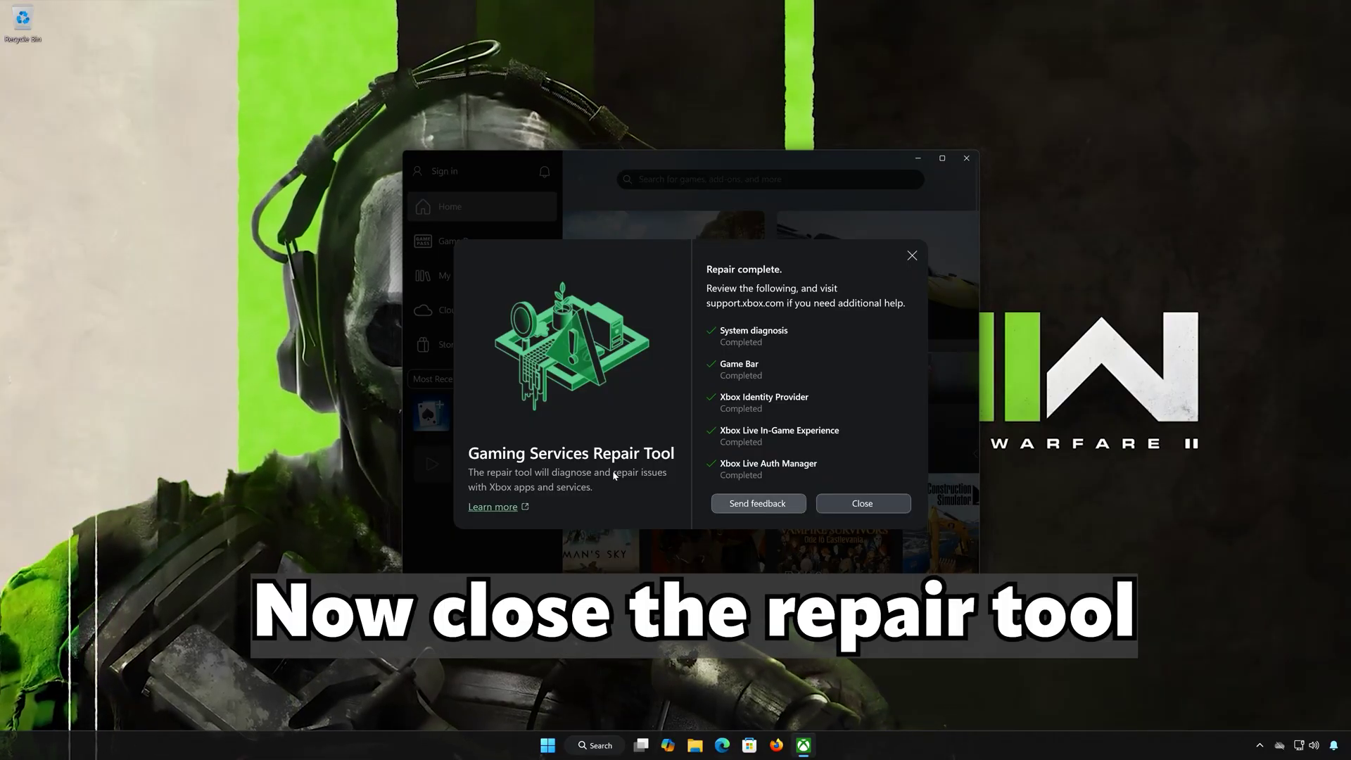
{"action": "left_click", "coordinate": [845, 503]}
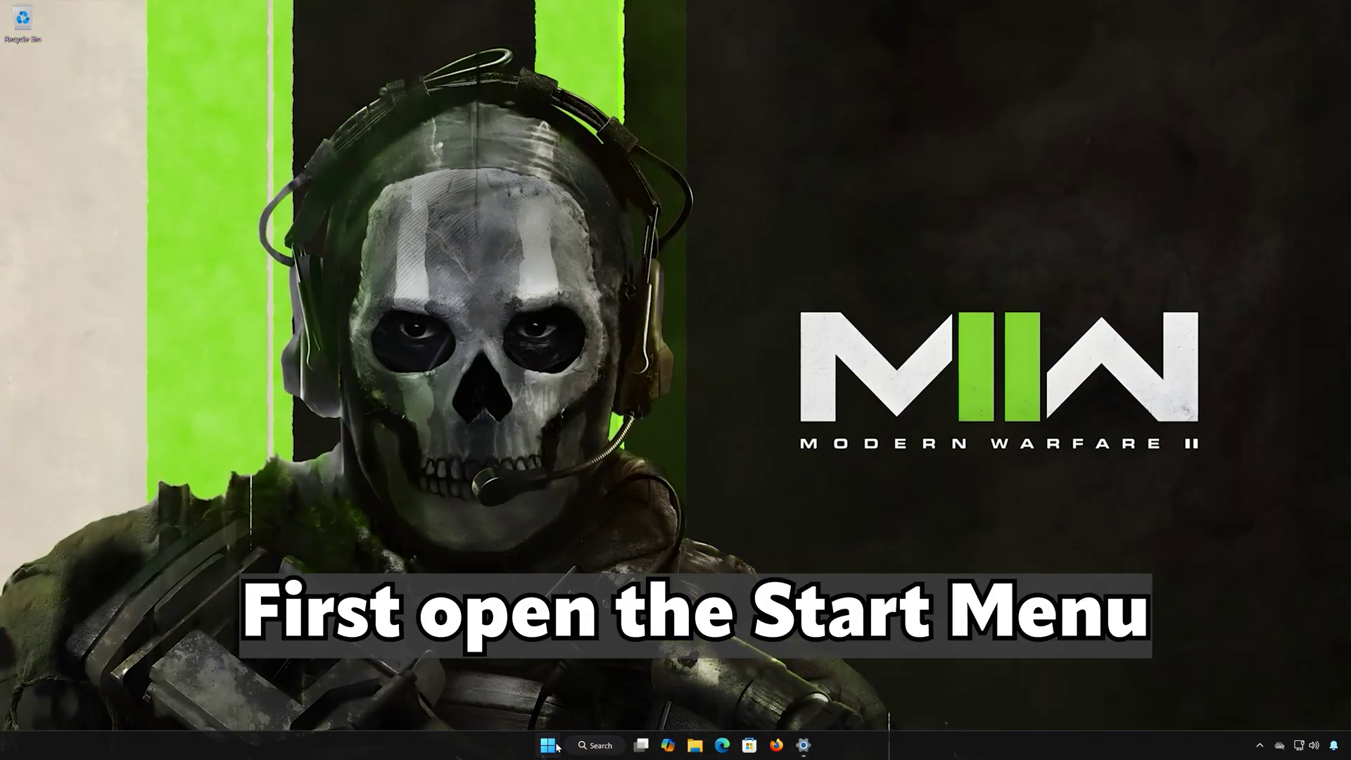
Step: Open the list of installed apps in Windows Settings
{"action": "left_click", "coordinate": [560, 743]}
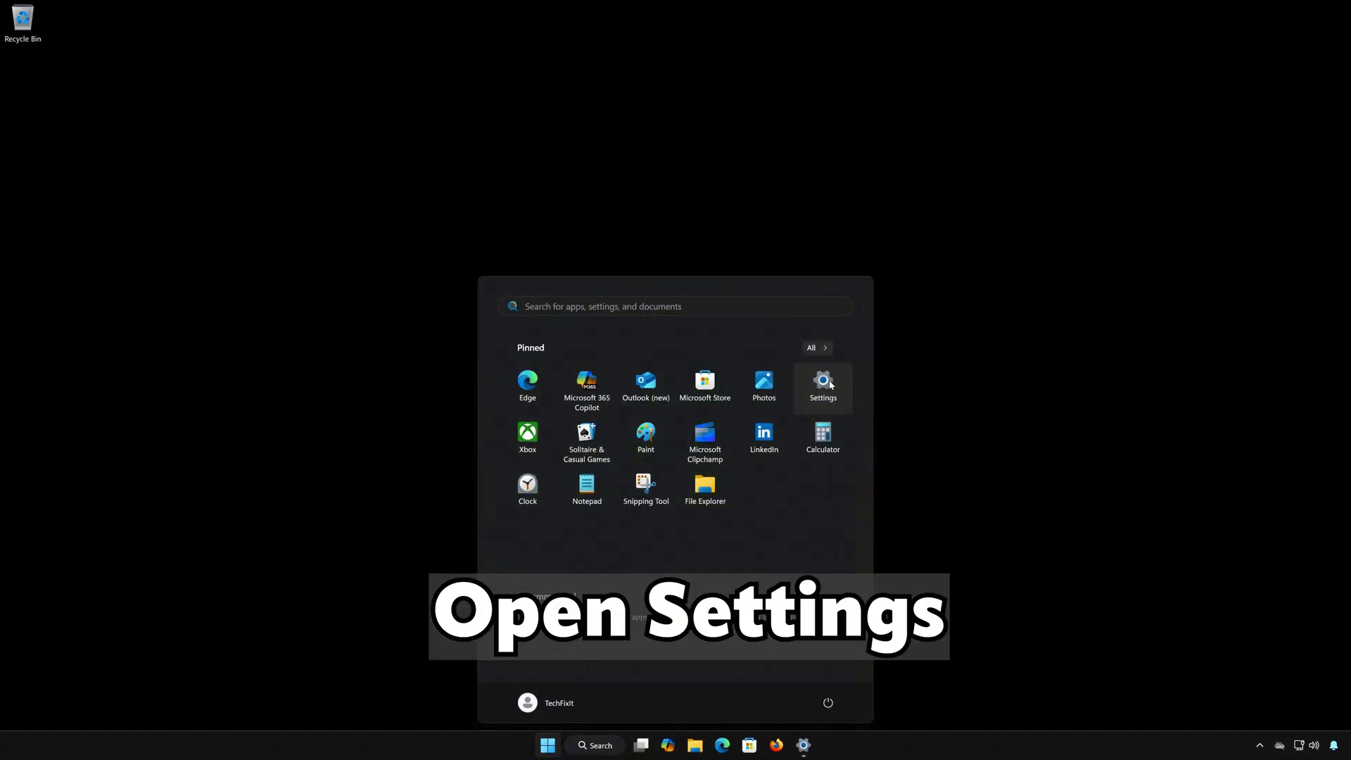
{"action": "left_click", "coordinate": [823, 382]}
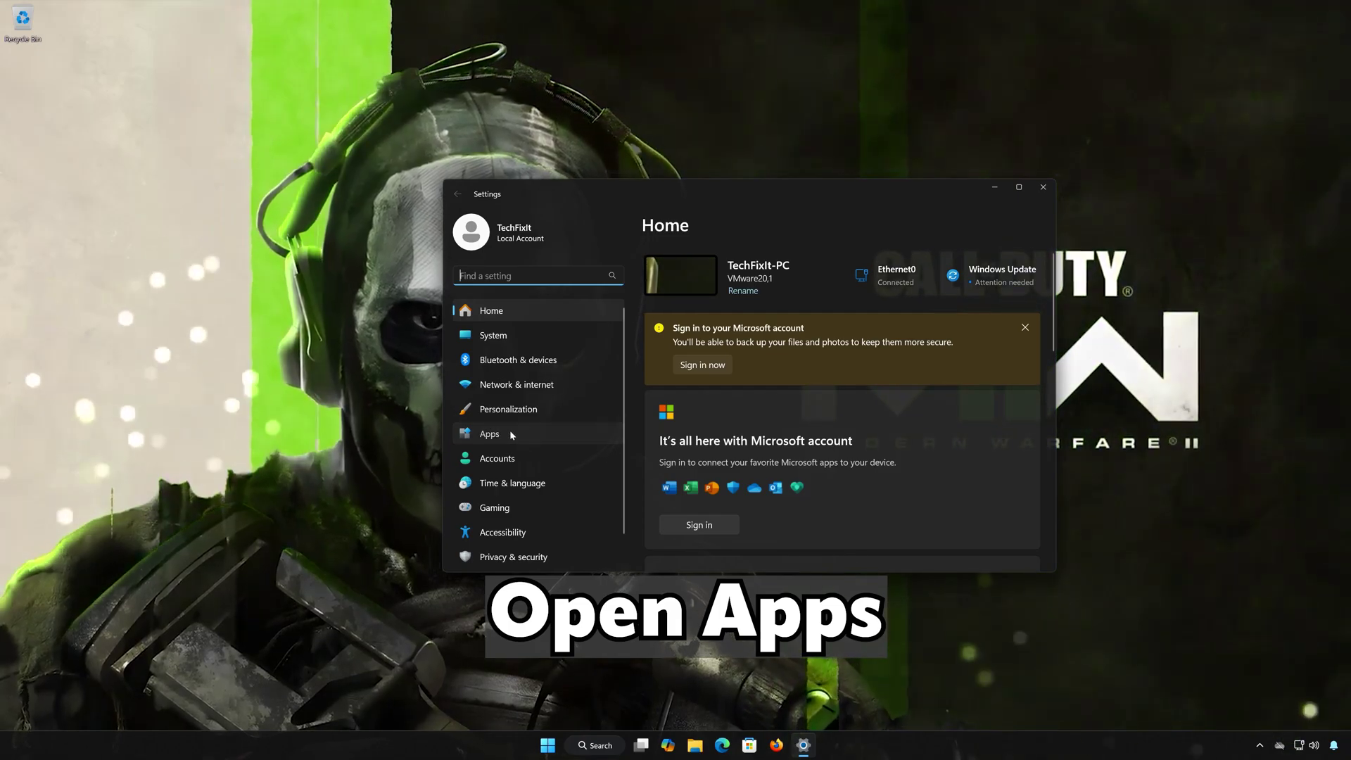
{"action": "left_click", "coordinate": [510, 434]}
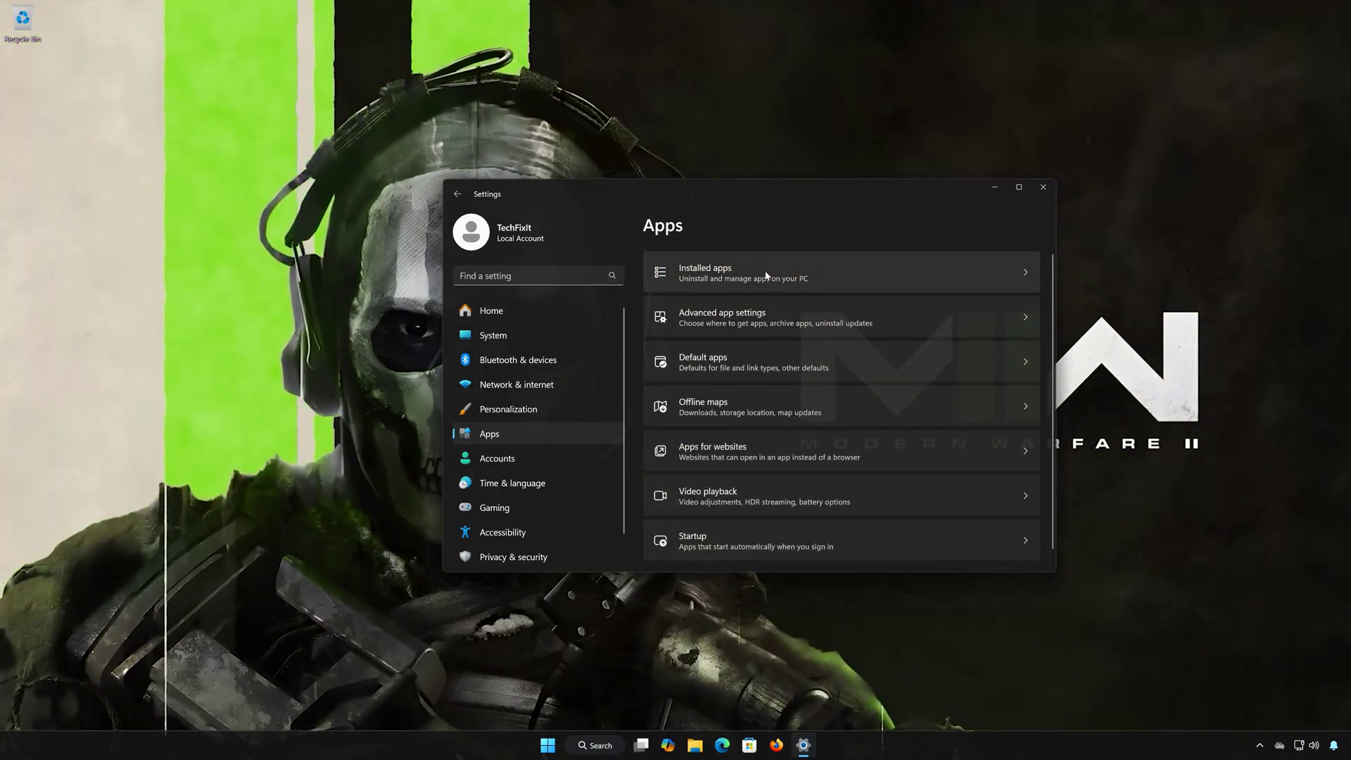
{"action": "left_click", "coordinate": [765, 275]}
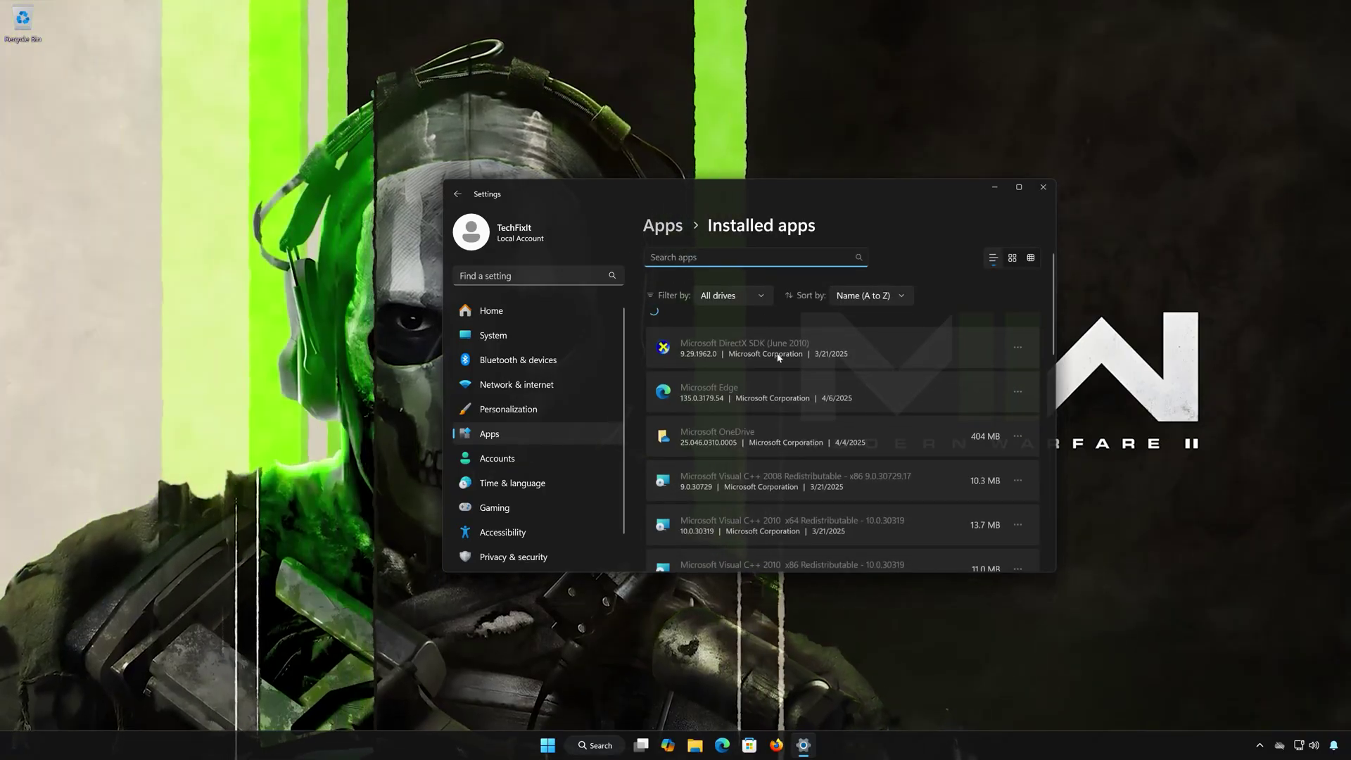
Step: Locate the Xbox app among the installed apps and open its advanced options
{"action": "scroll", "coordinate": [777, 361], "scroll_direction": "down", "scroll_amount": 5}
{"action": "scroll", "coordinate": [778, 360], "scroll_direction": "down", "scroll_amount": 15}
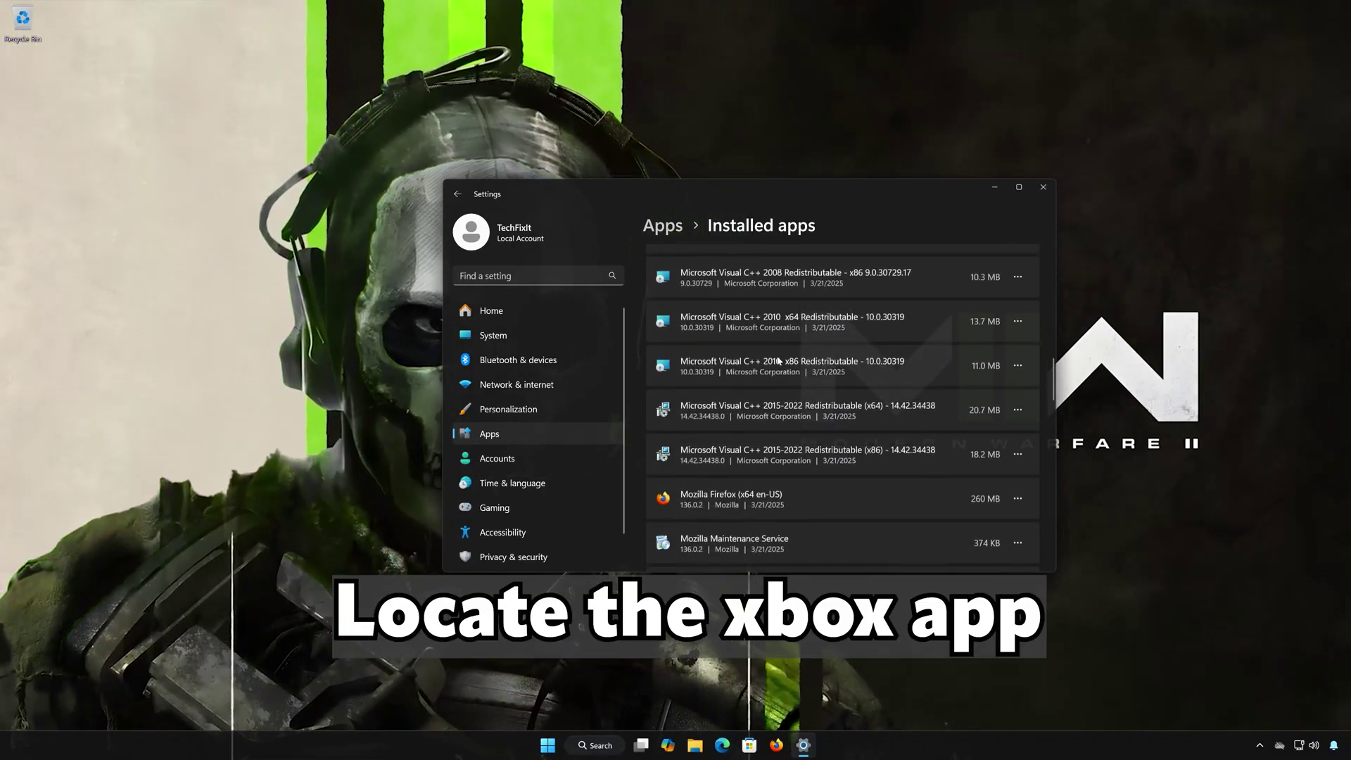
{"action": "scroll", "coordinate": [778, 362], "scroll_direction": "down", "scroll_amount": 3}
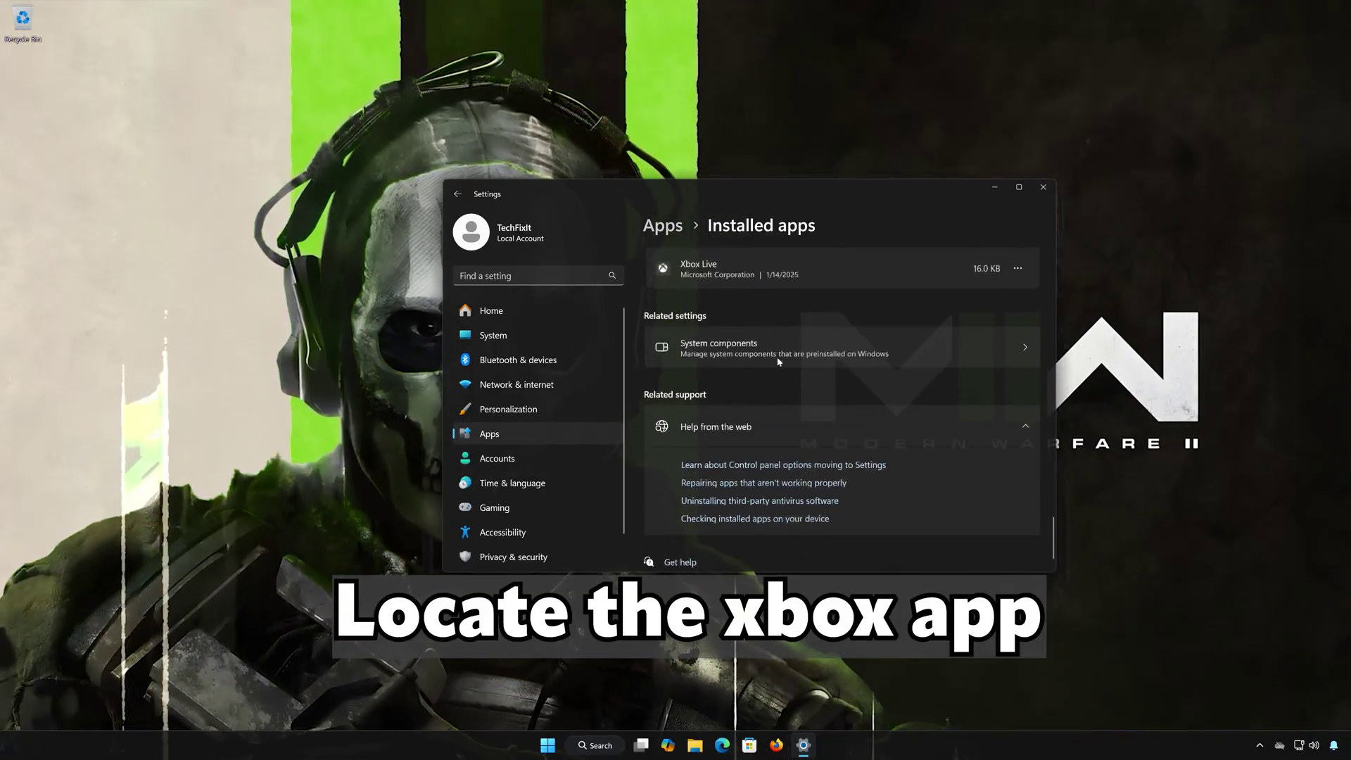
{"action": "scroll", "coordinate": [778, 361], "scroll_direction": "up", "scroll_amount": 3}
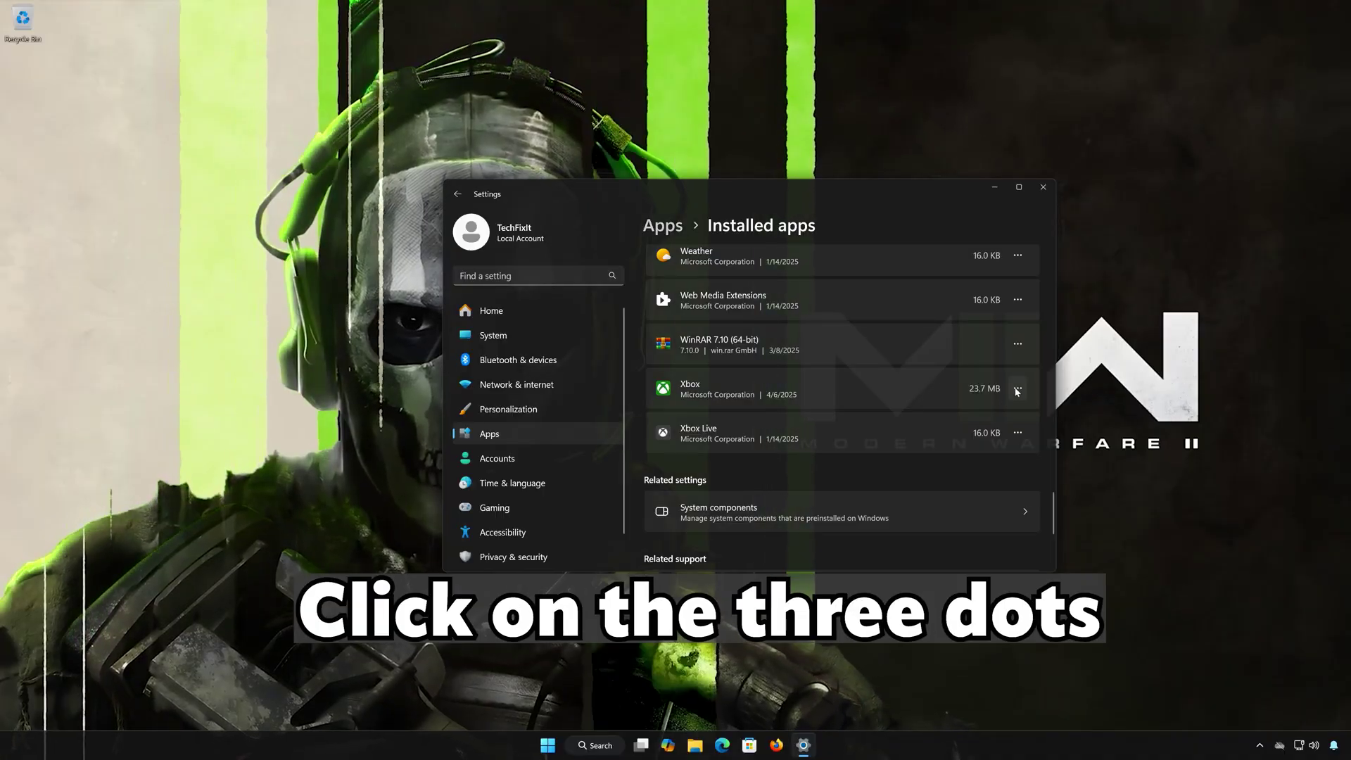
{"action": "left_click", "coordinate": [1017, 391]}
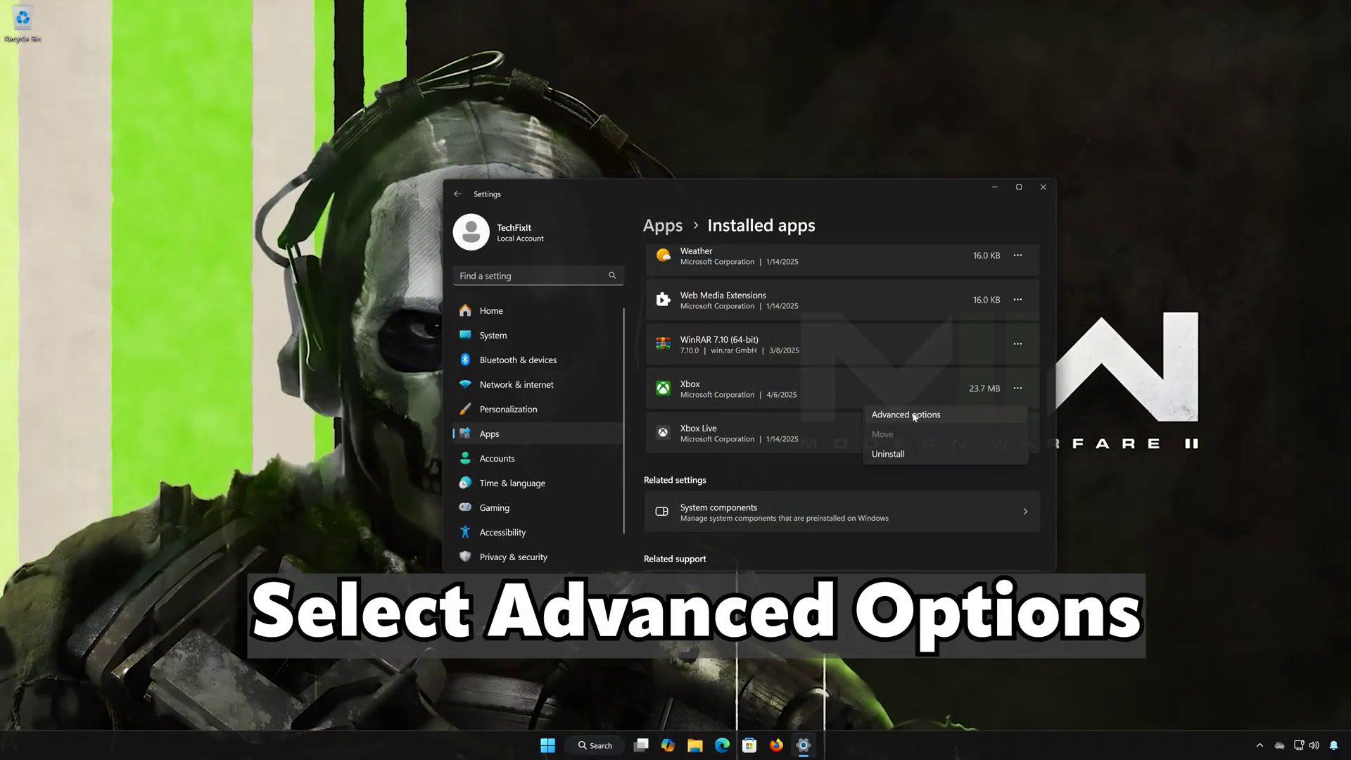
{"action": "left_click", "coordinate": [914, 415]}
Step: Repair the Xbox app and reset it, confirming the permanent deletion of its data
{"action": "scroll", "coordinate": [911, 417], "scroll_direction": "down", "scroll_amount": 8}
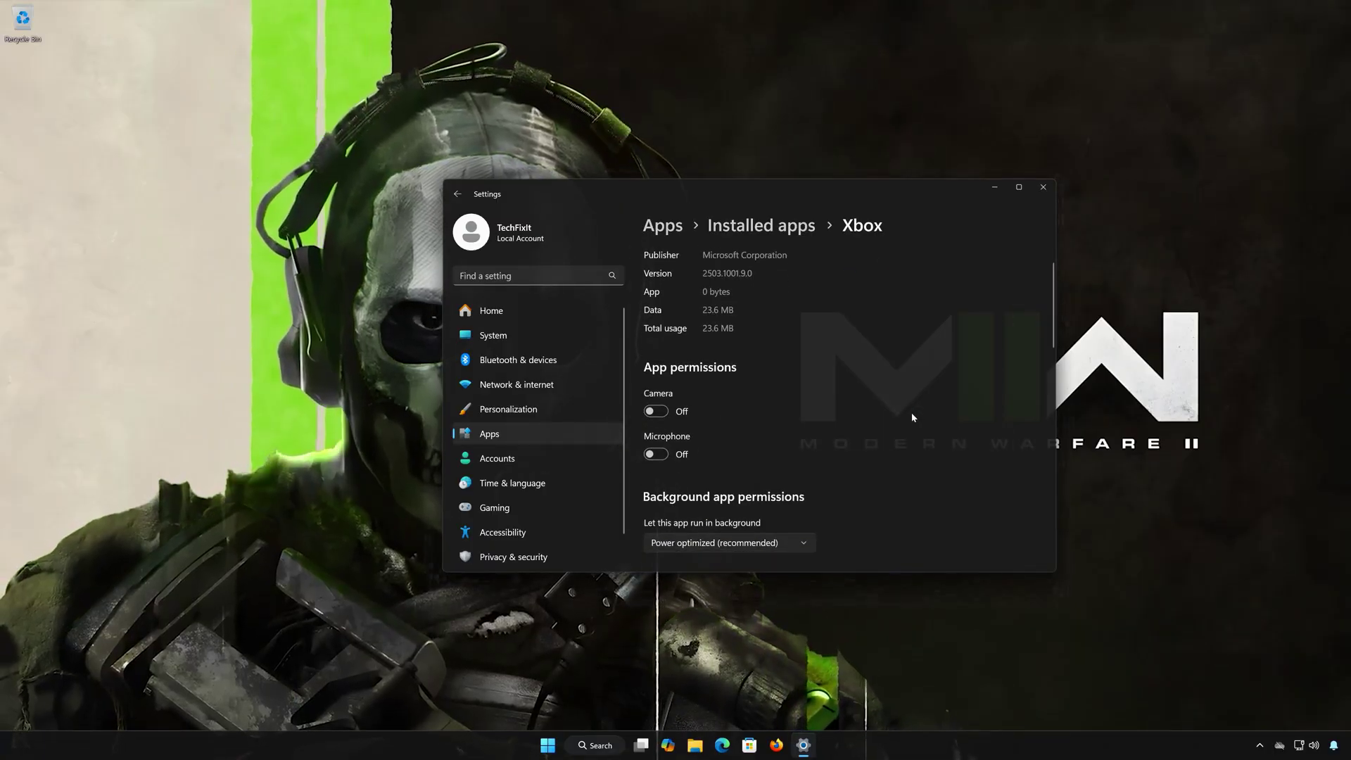
{"action": "scroll", "coordinate": [912, 415], "scroll_direction": "down", "scroll_amount": 3}
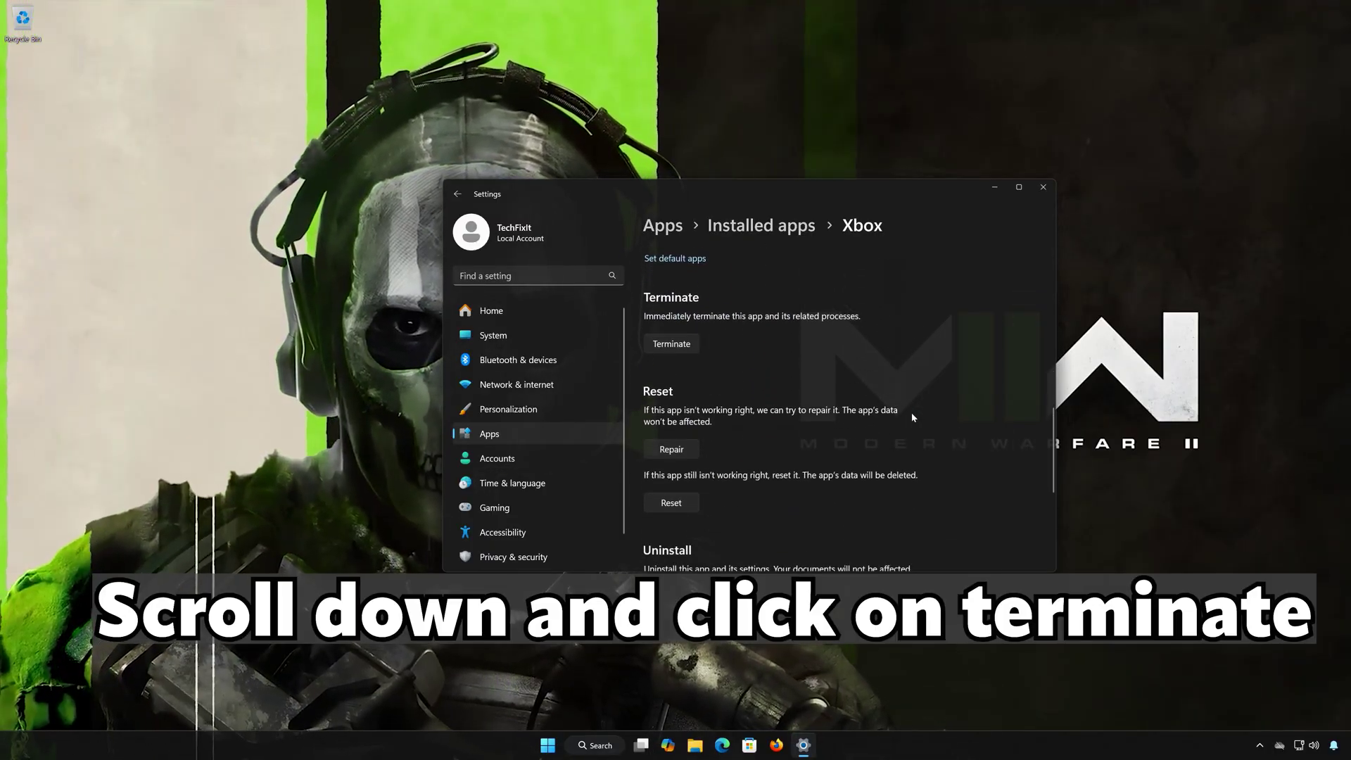
{"action": "scroll", "coordinate": [629, 336], "scroll_direction": "up", "scroll_amount": 2}
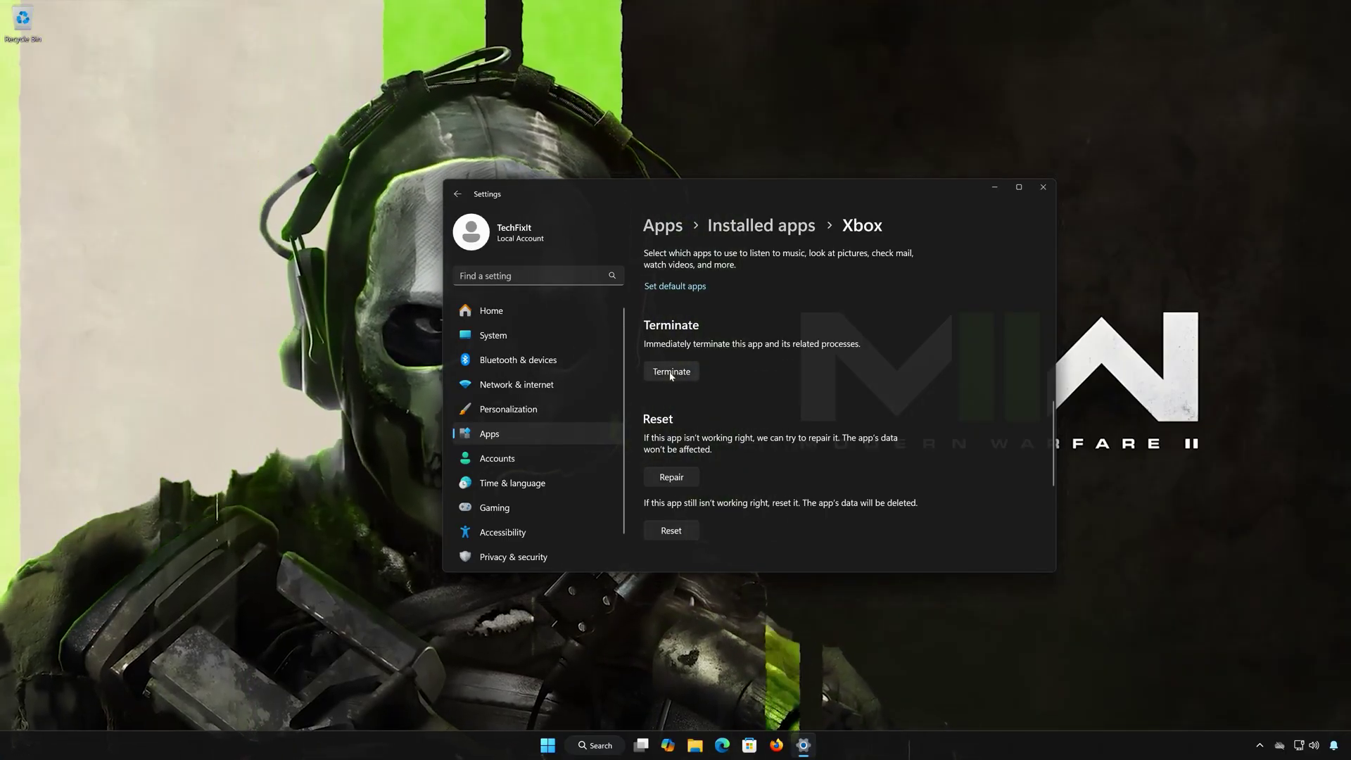
{"action": "scroll", "coordinate": [713, 384], "scroll_direction": "down", "scroll_amount": 1}
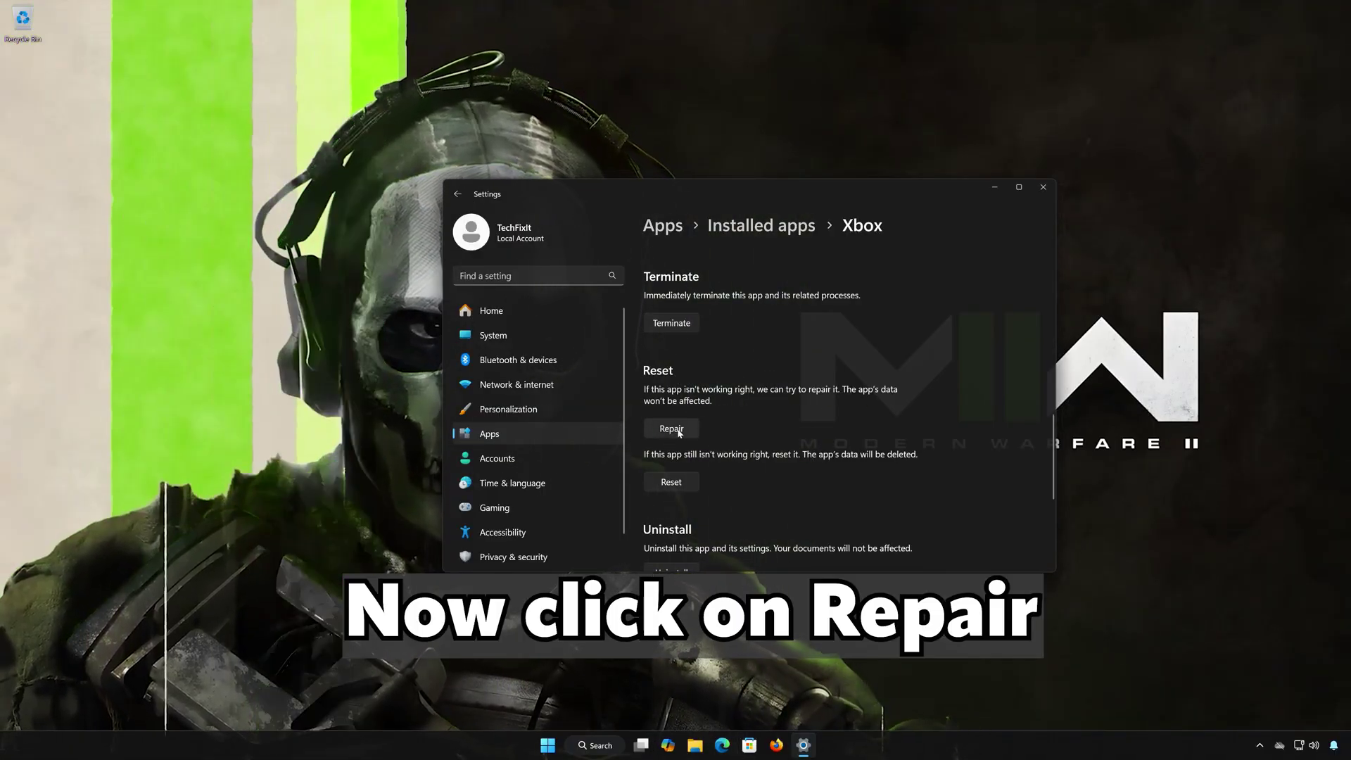
{"action": "left_click", "coordinate": [677, 429]}
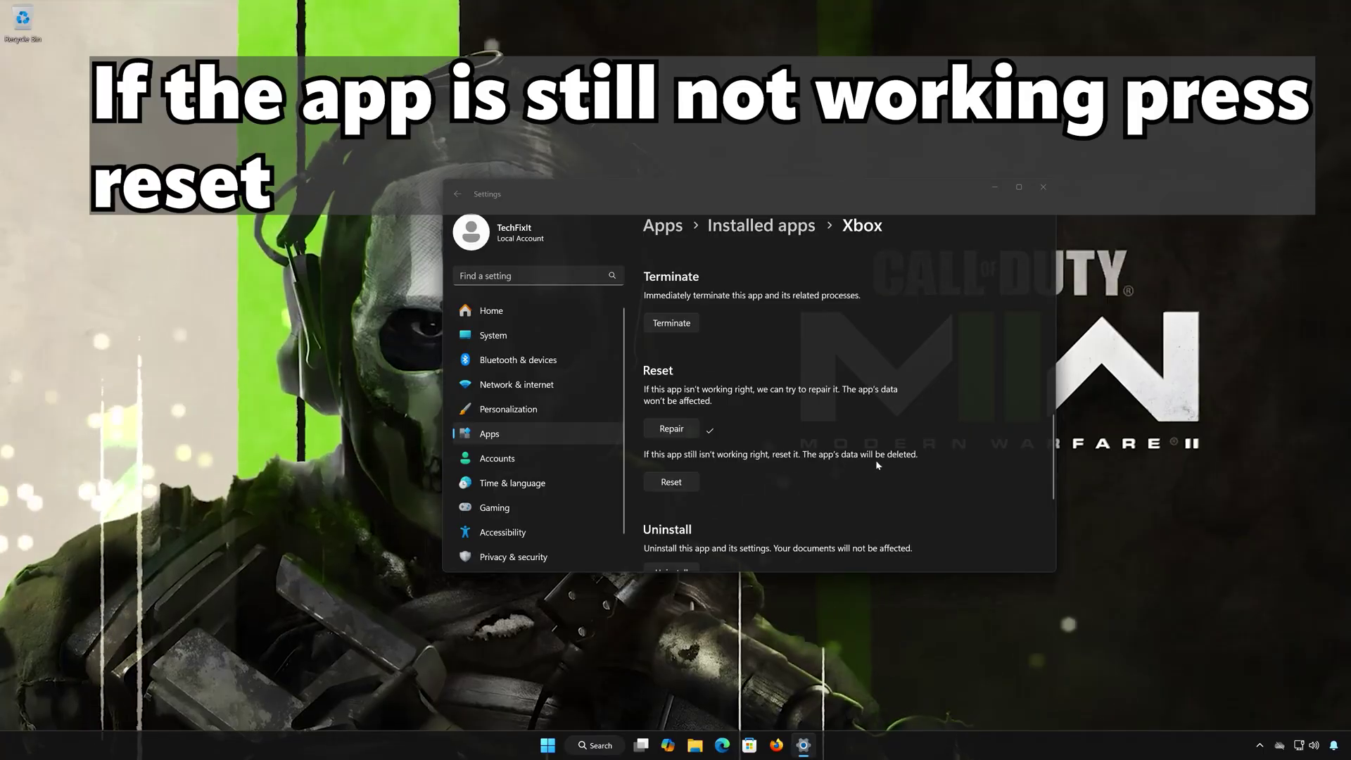
{"action": "left_click", "coordinate": [673, 483]}
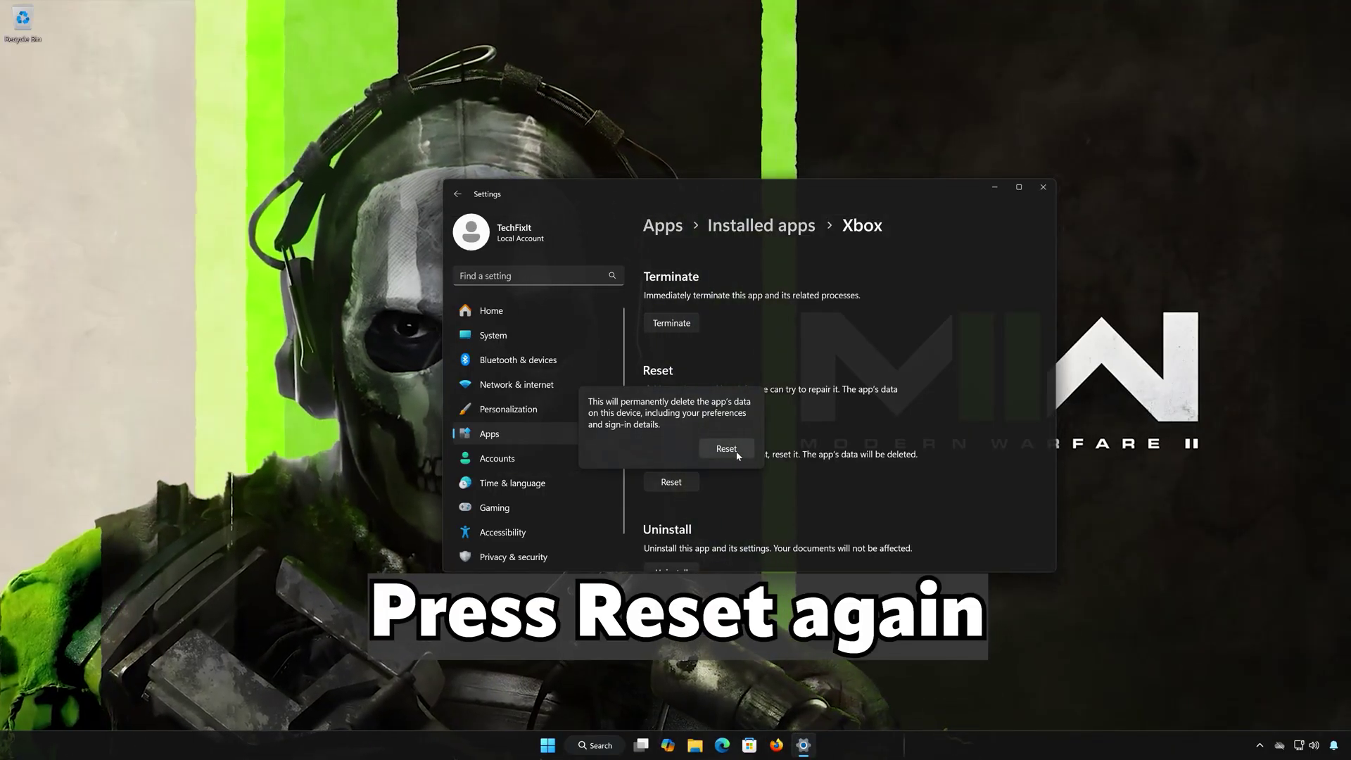
{"action": "left_click", "coordinate": [732, 453]}
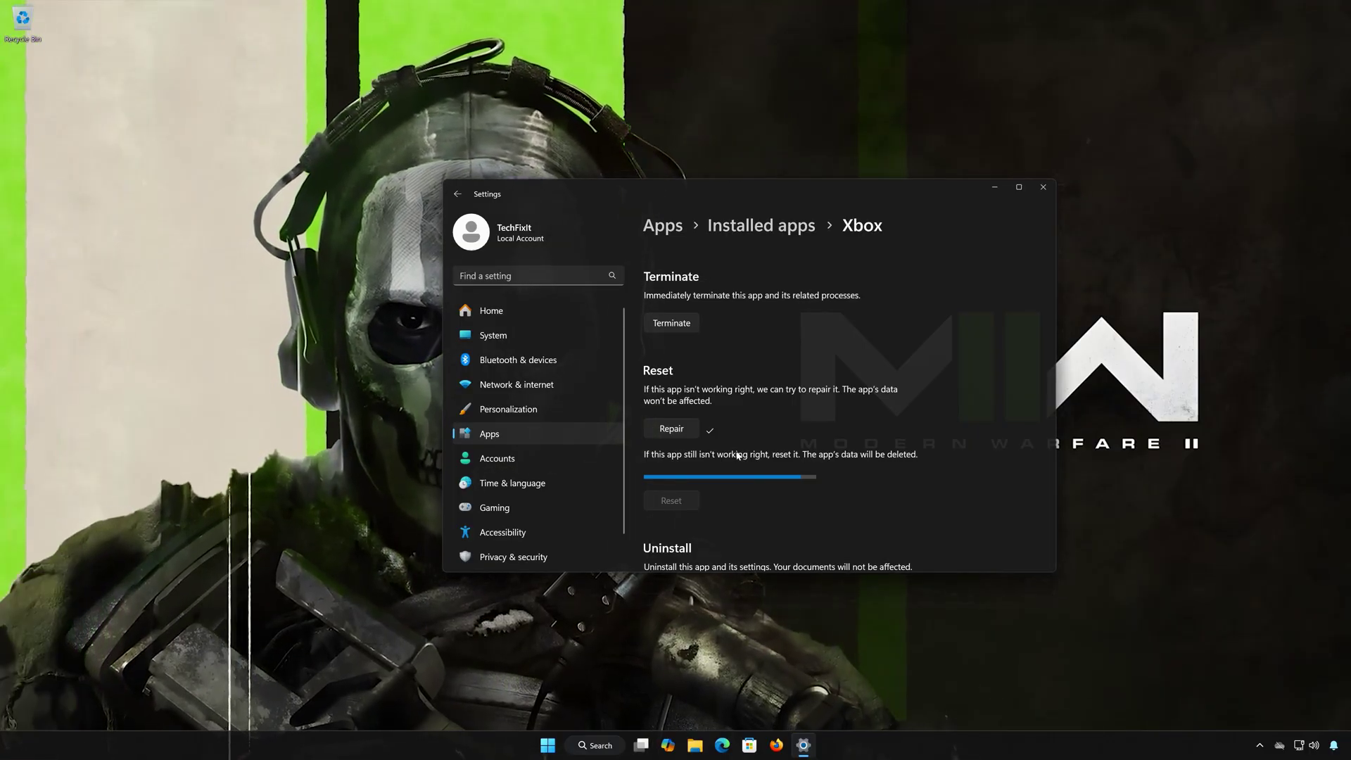
Step: Uninstall the Xbox app with its related info and close Settings
{"action": "scroll", "coordinate": [738, 456], "scroll_direction": "down", "scroll_amount": 3}
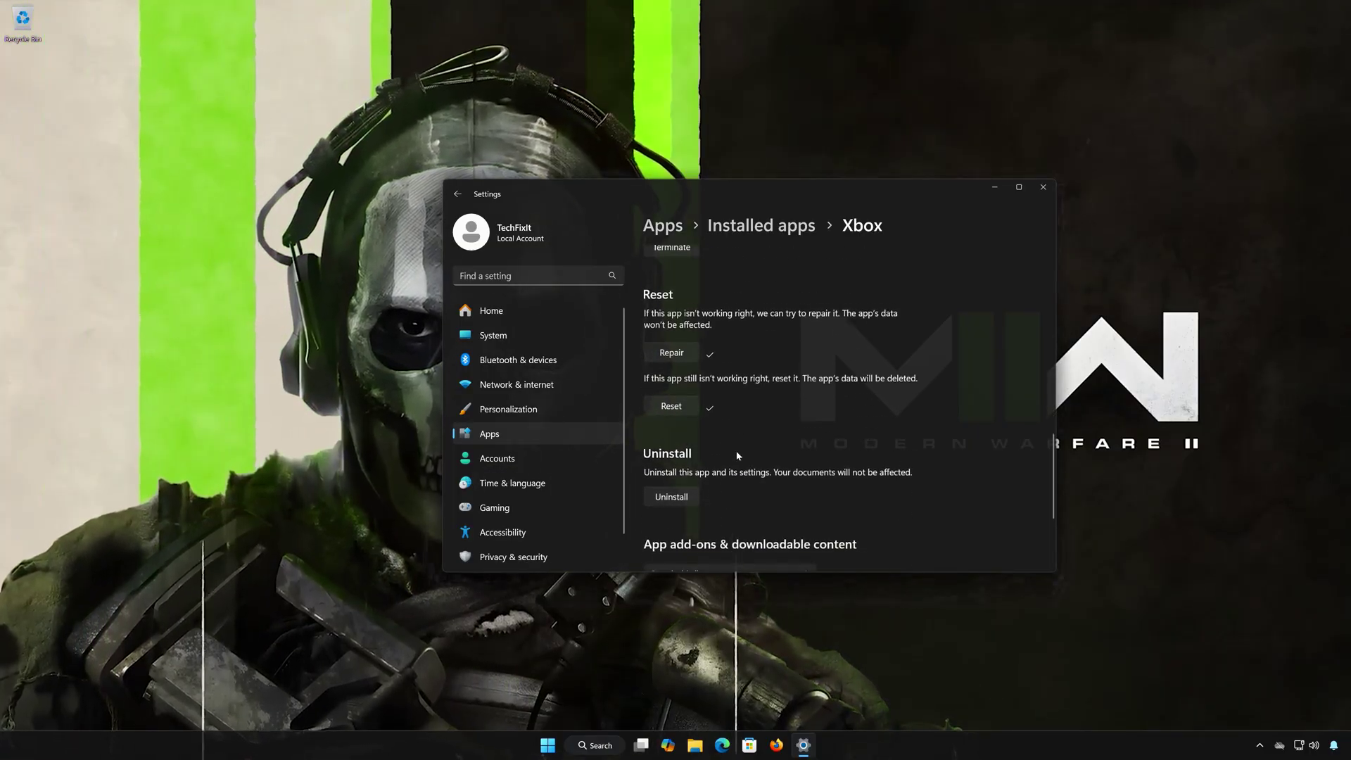
{"action": "scroll", "coordinate": [735, 450], "scroll_direction": "up", "scroll_amount": 1}
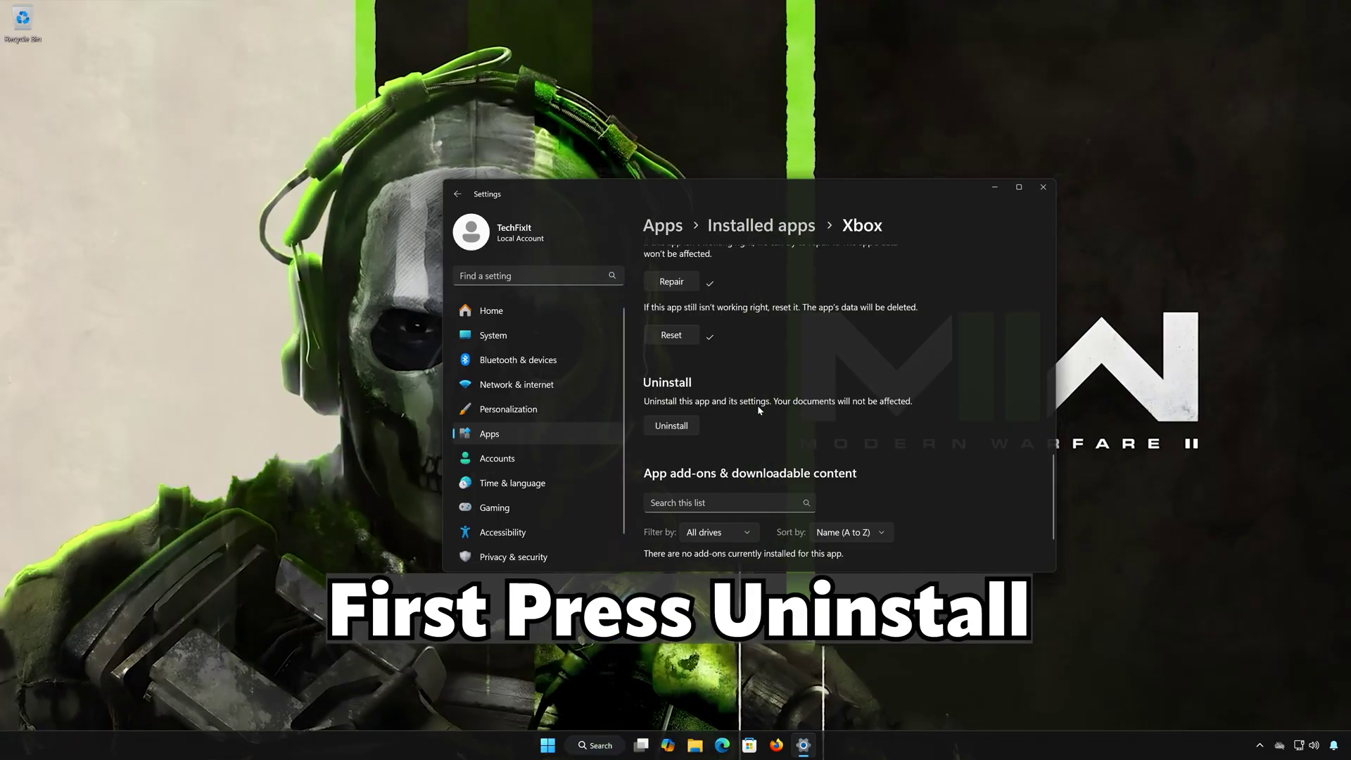
{"action": "left_click", "coordinate": [676, 434]}
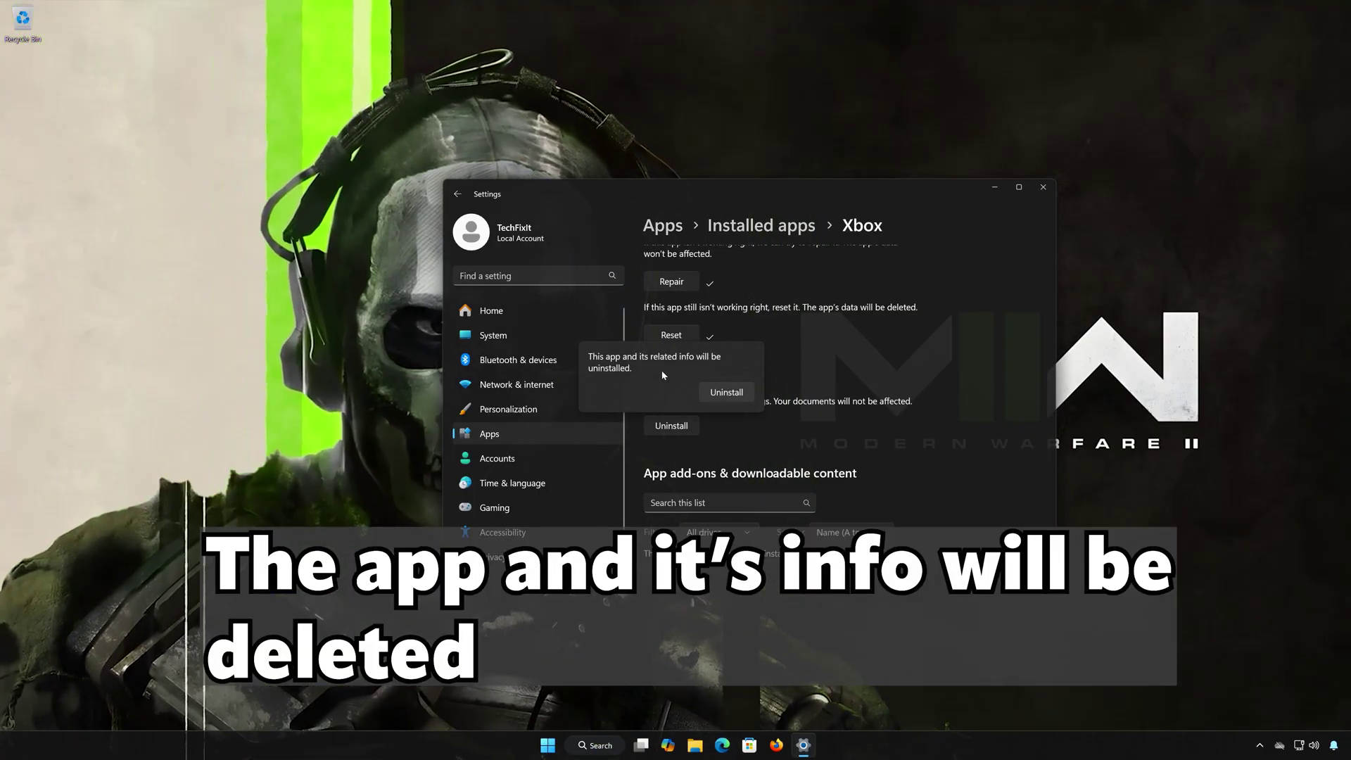
{"action": "left_click", "coordinate": [726, 391]}
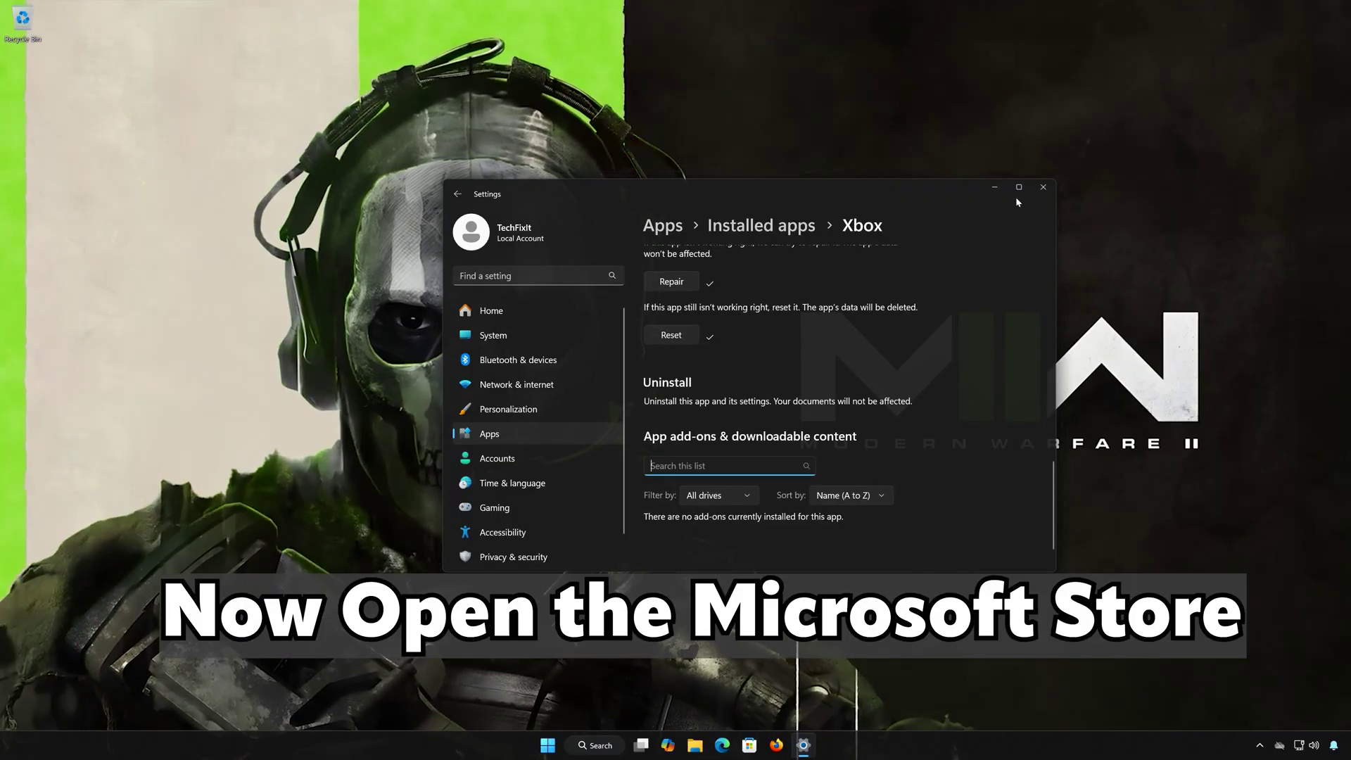
{"action": "left_click", "coordinate": [1042, 189]}
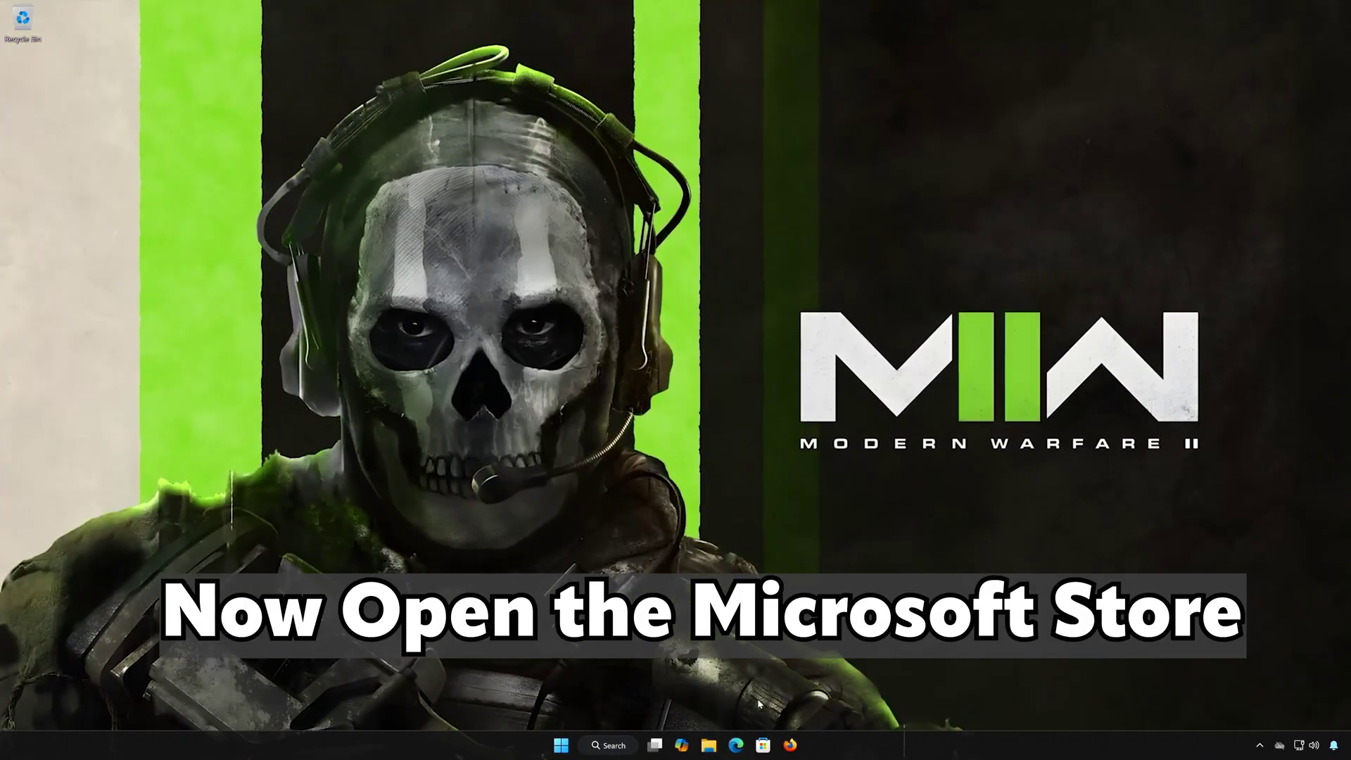
Step: Open the Microsoft Store, search for "xbox app" and show the product page of the Xbox app
{"action": "left_click", "coordinate": [763, 745]}
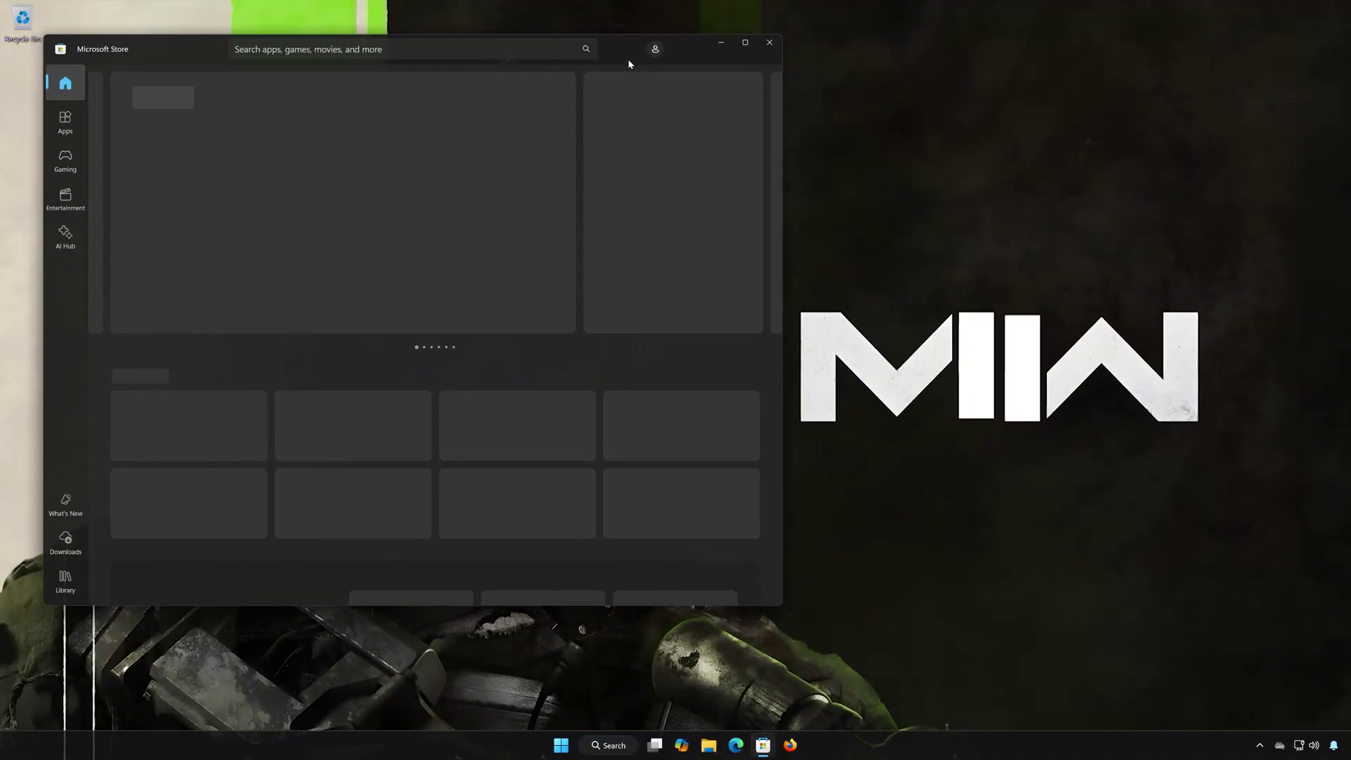
{"action": "left_click_drag", "start_coordinate": [629, 63], "coordinate": [882, 102]}
{"action": "left_click", "coordinate": [492, 87]}
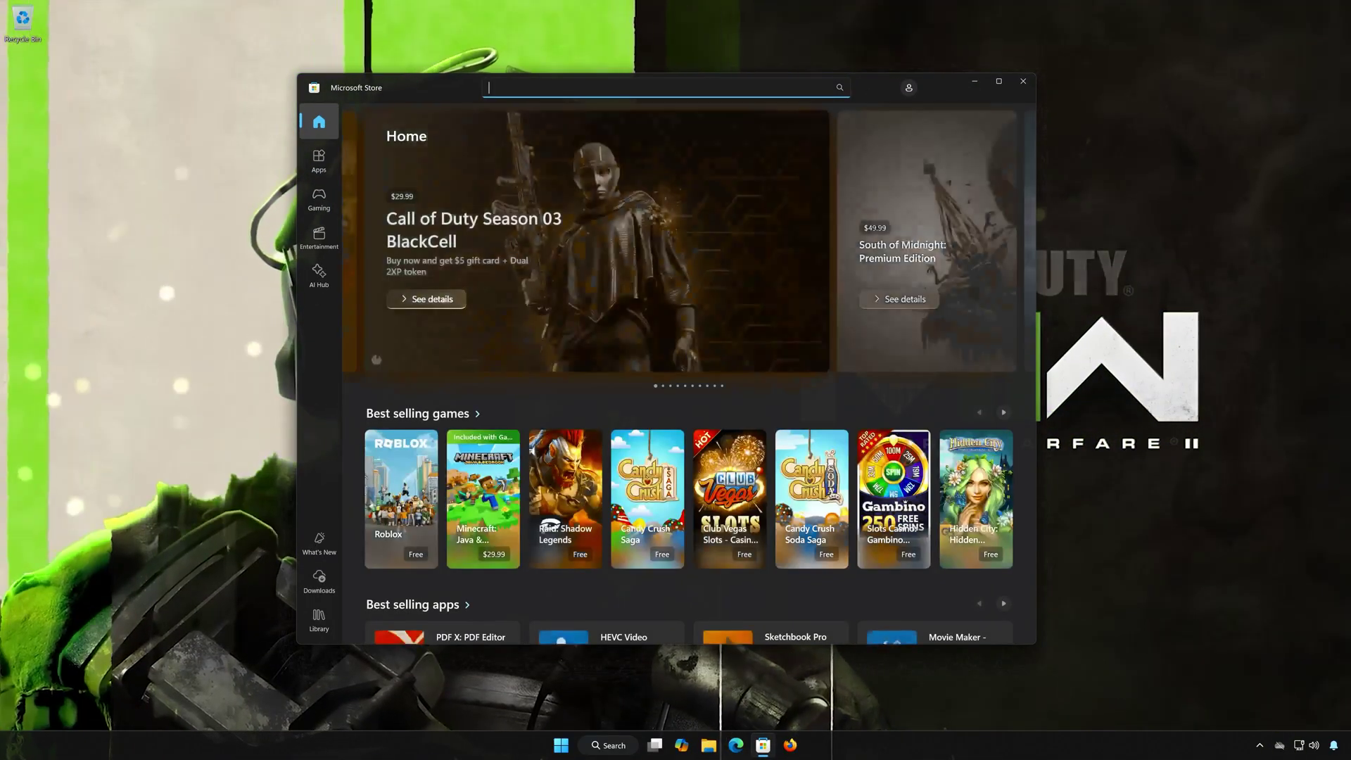
{"action": "type", "text": "xbox a"}
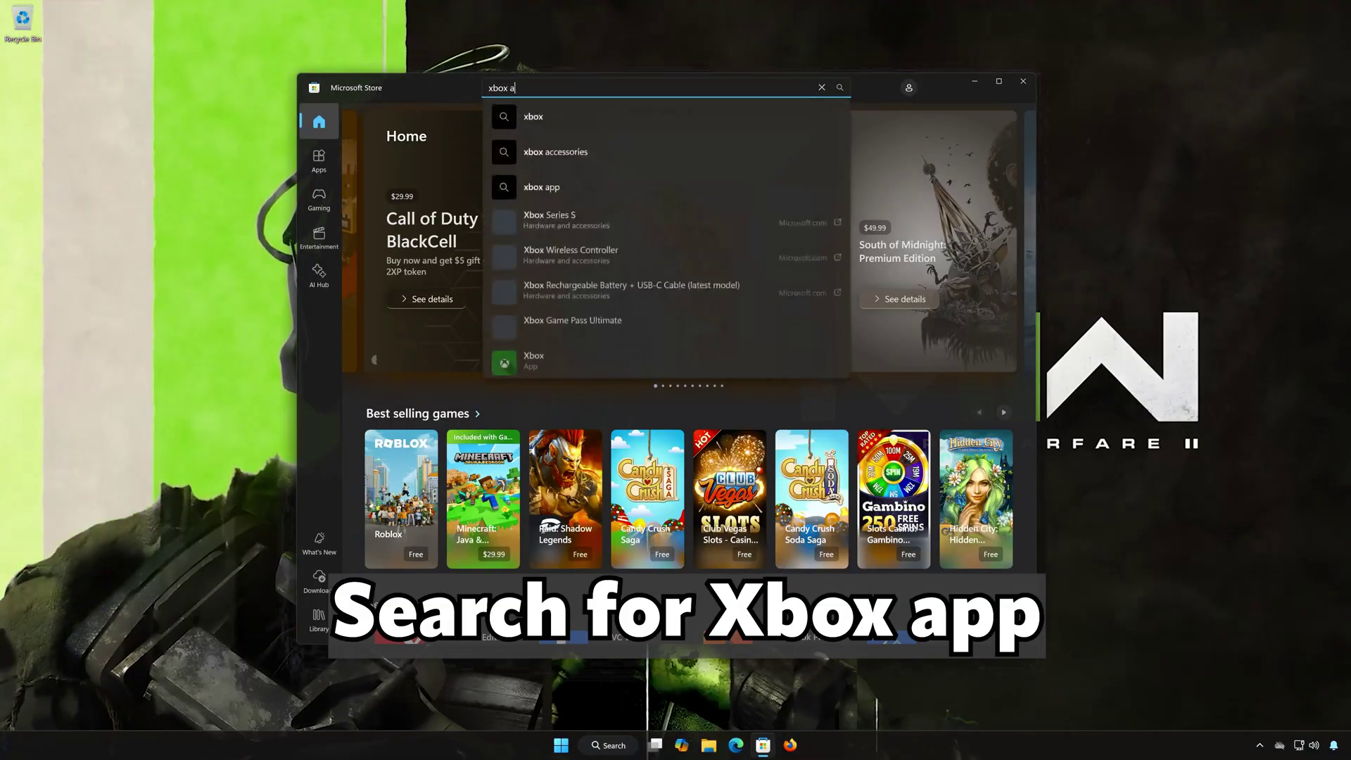
{"action": "type", "text": "pp"}
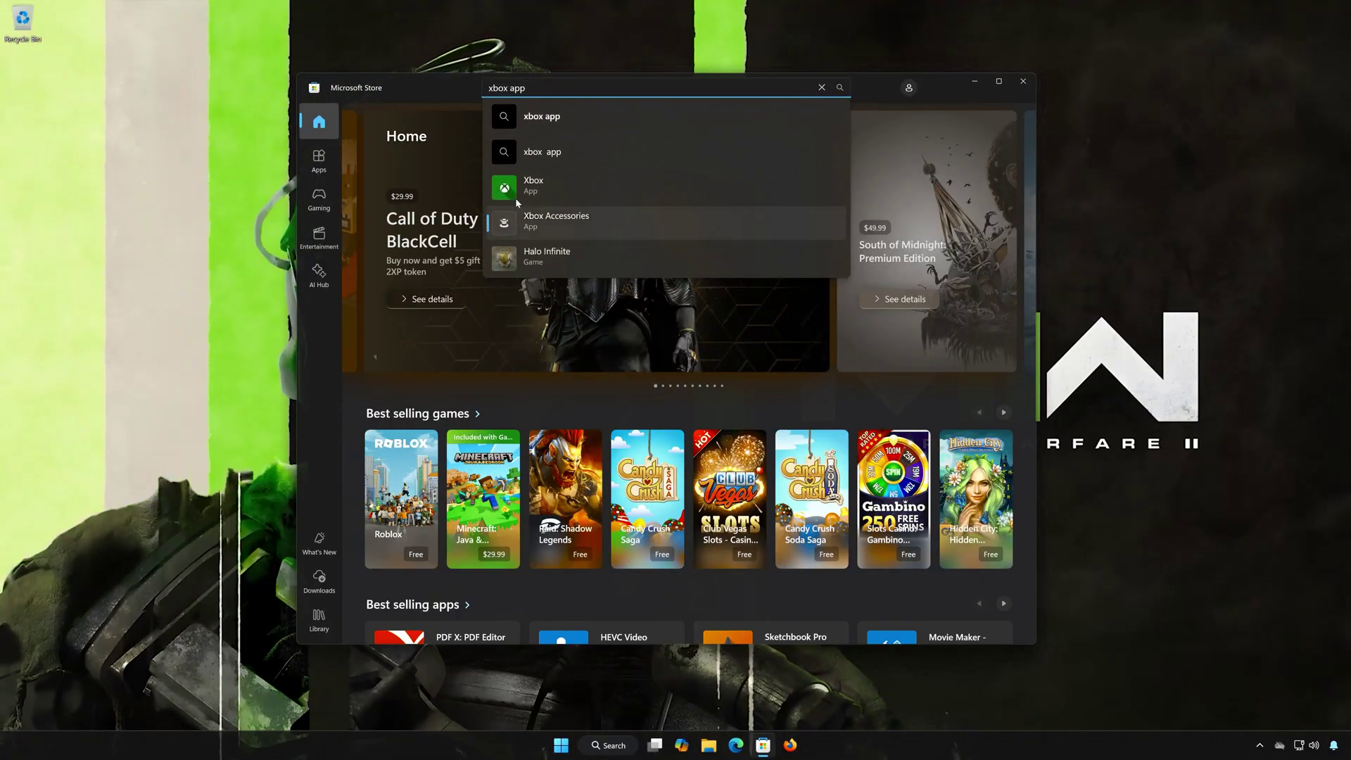
{"action": "left_click", "coordinate": [569, 189]}
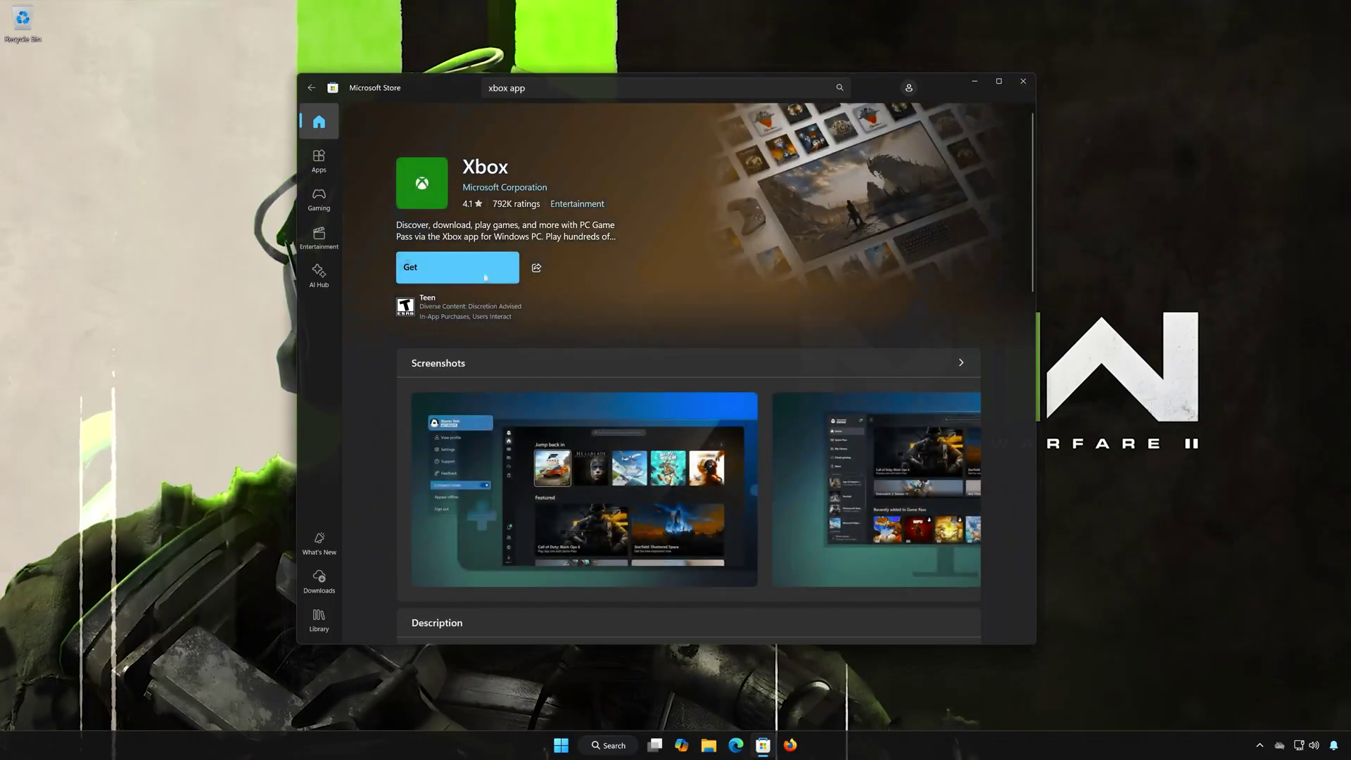
Step: Install the Xbox app from its store page, launch it and close the Microsoft Store
{"action": "left_click", "coordinate": [465, 266]}
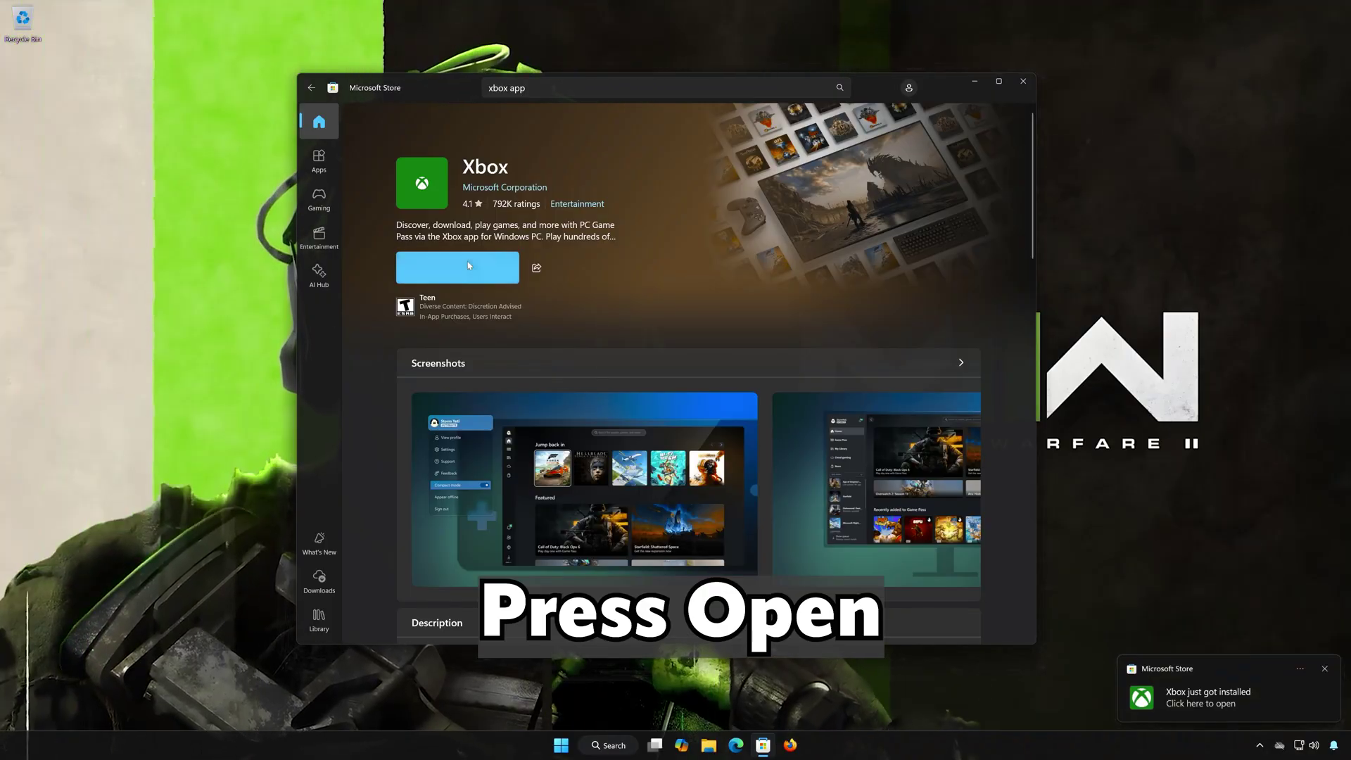
{"action": "left_click", "coordinate": [491, 266]}
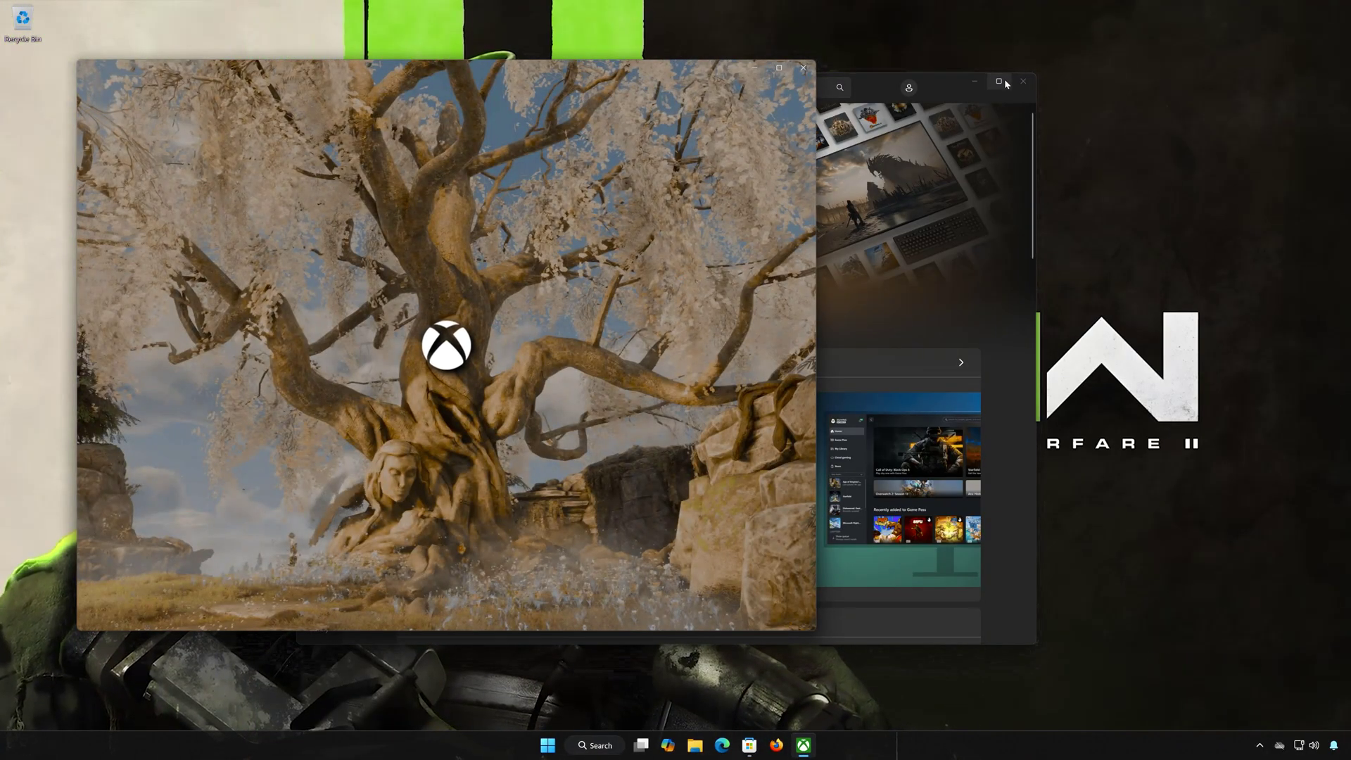
{"action": "left_click", "coordinate": [1023, 80]}
Step: Look over the home page of the reinstalled Xbox app and close the app
{"action": "left_click_drag", "start_coordinate": [629, 75], "coordinate": [869, 99]}
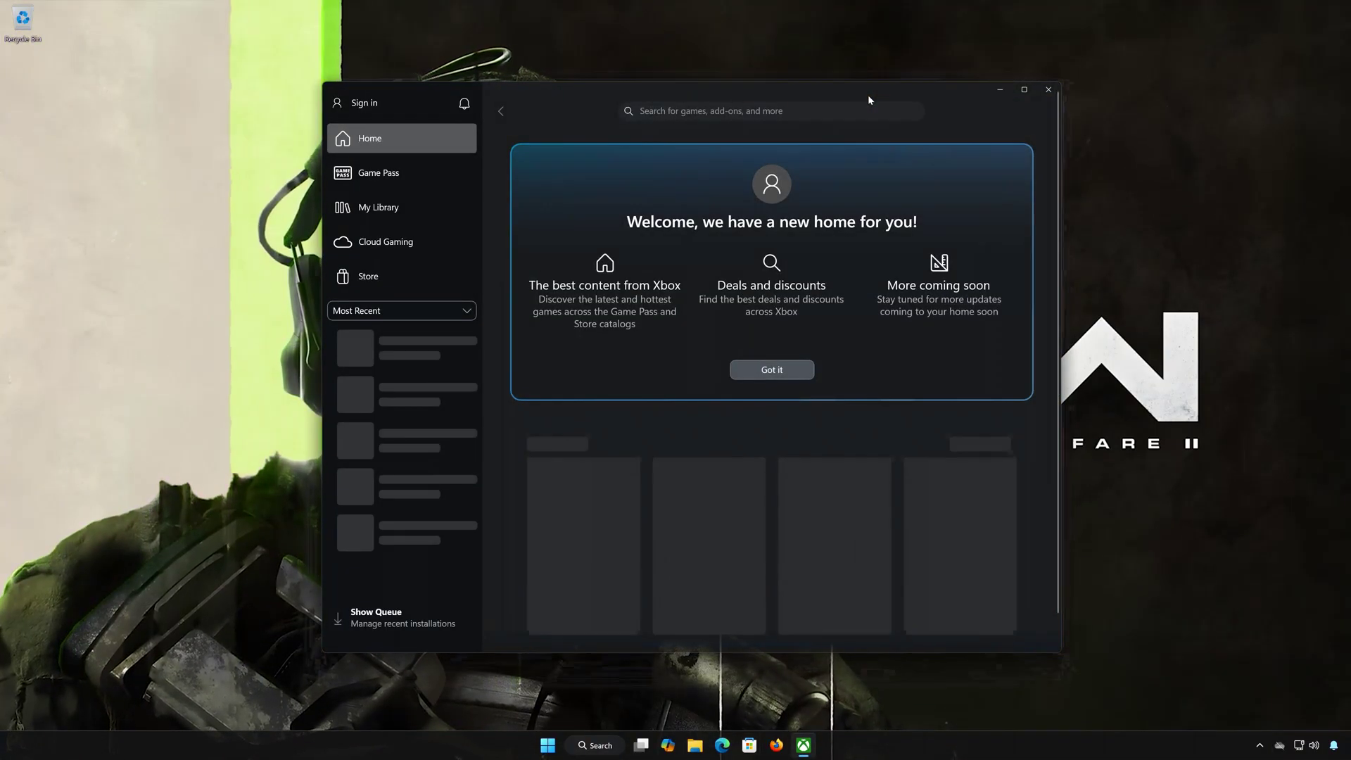
{"action": "scroll", "coordinate": [868, 100], "scroll_direction": "down", "scroll_amount": 1}
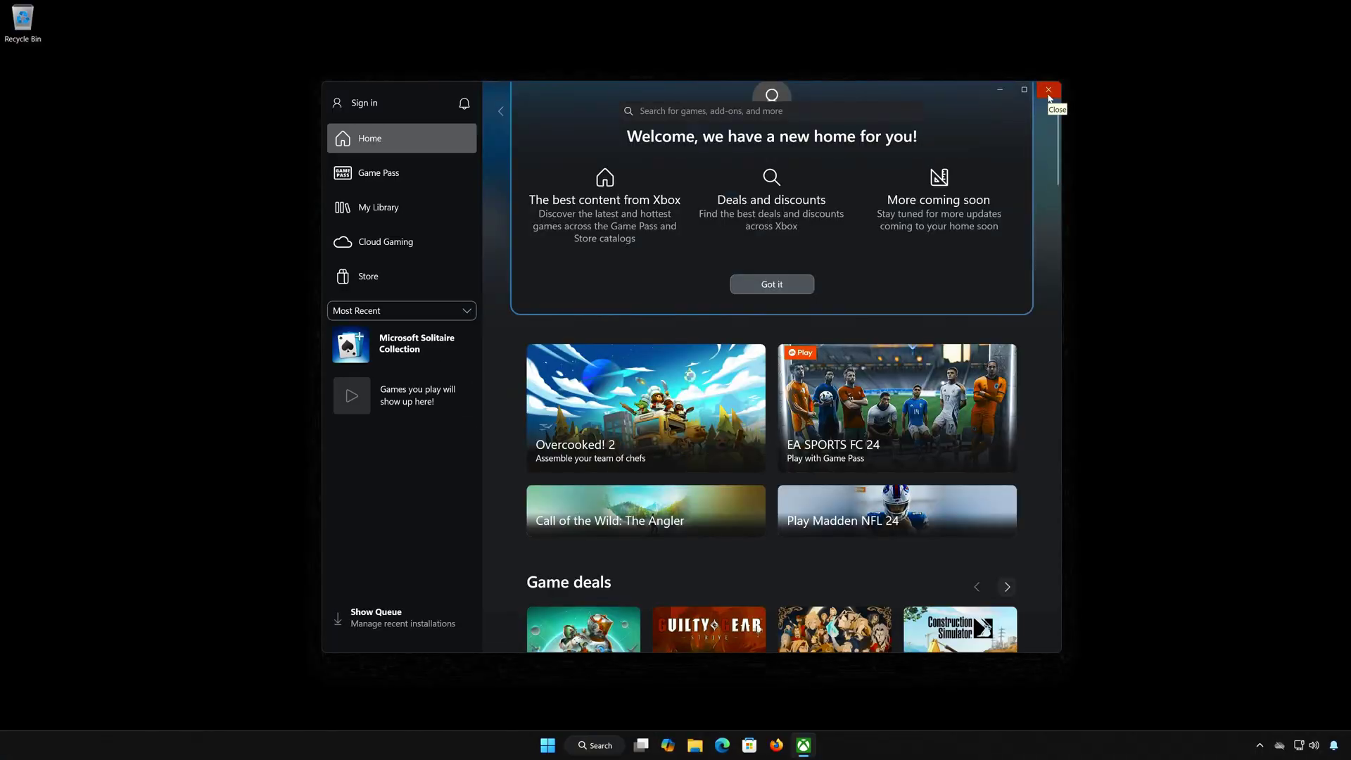
{"action": "left_click", "coordinate": [1047, 90]}
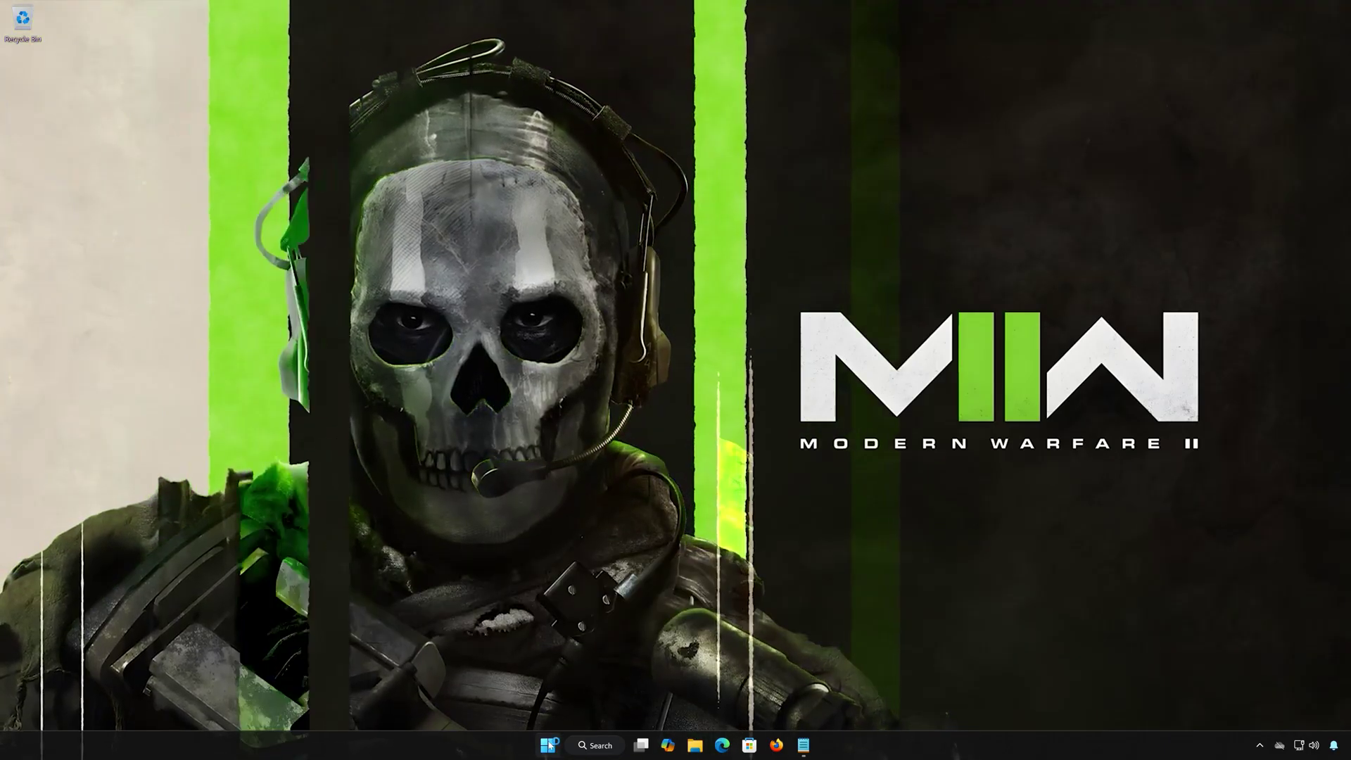
Step: Run Windows PowerShell as administrator, allow it to make changes, and move its window towards the middle of the desktop
{"action": "left_click", "coordinate": [548, 744]}
{"action": "type", "text": "powershe"}
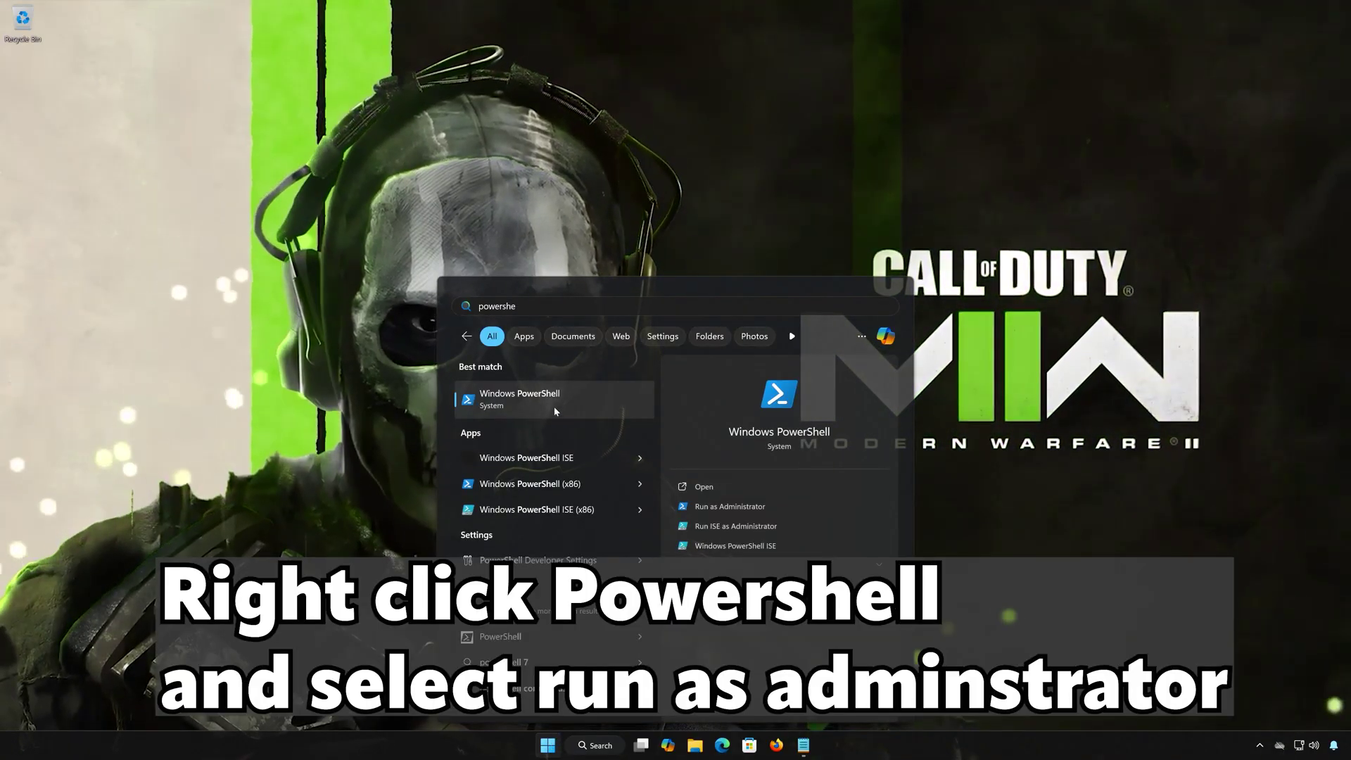
{"action": "right_click", "coordinate": [555, 398]}
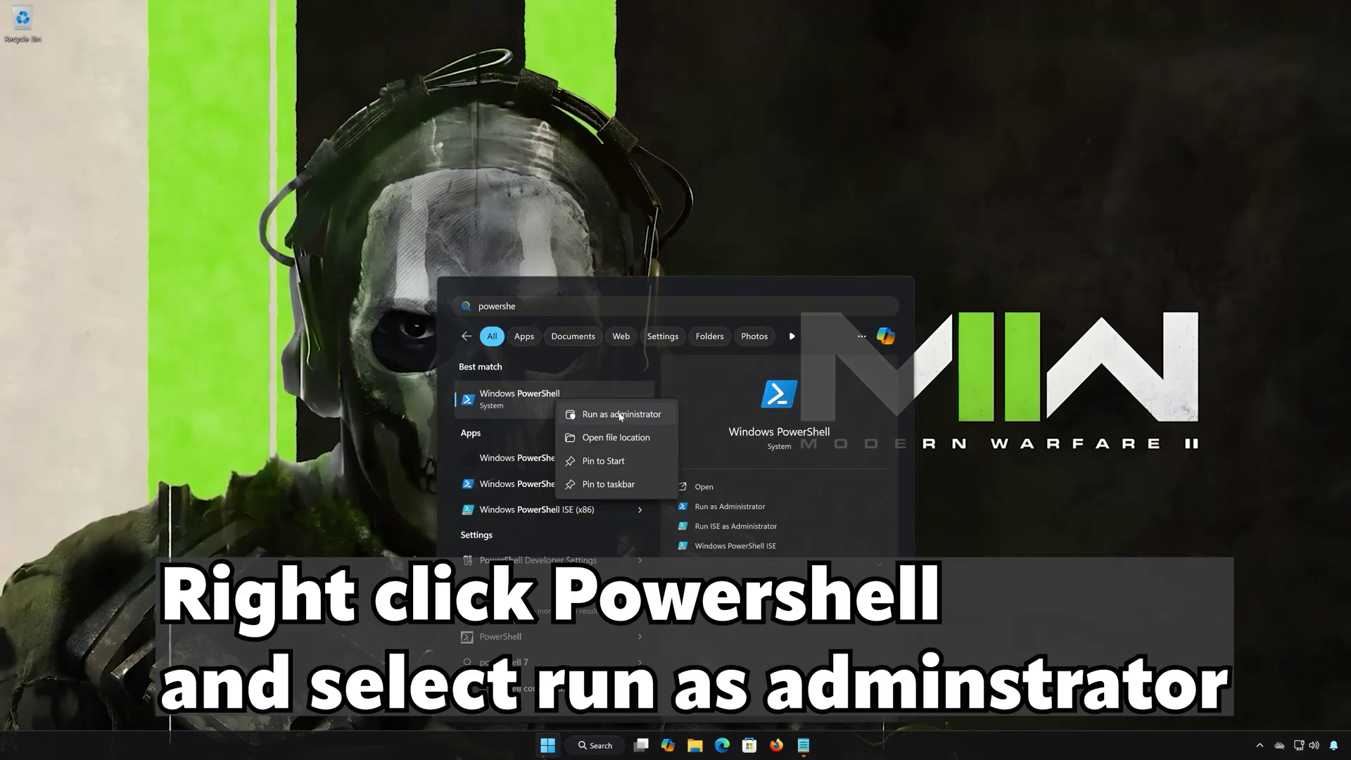
{"action": "left_click", "coordinate": [620, 415]}
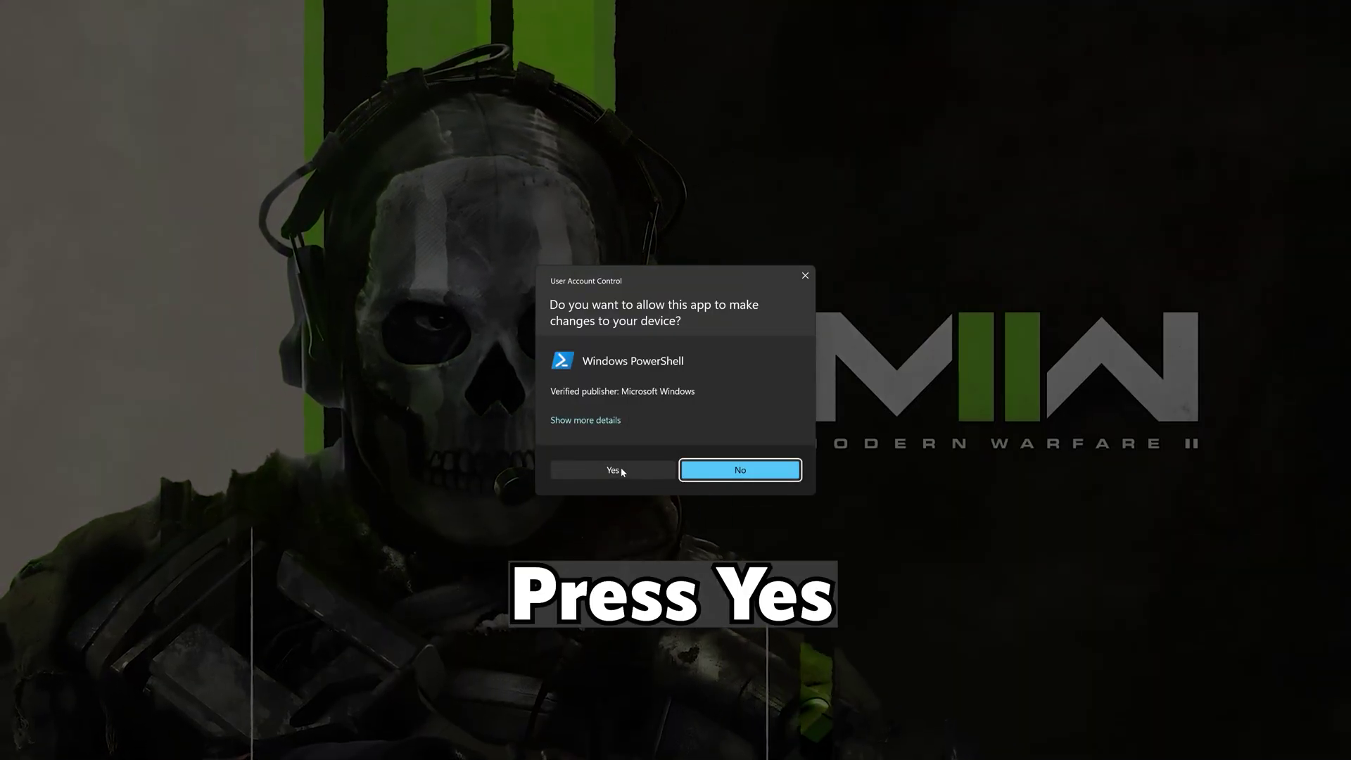
{"action": "left_click", "coordinate": [613, 470]}
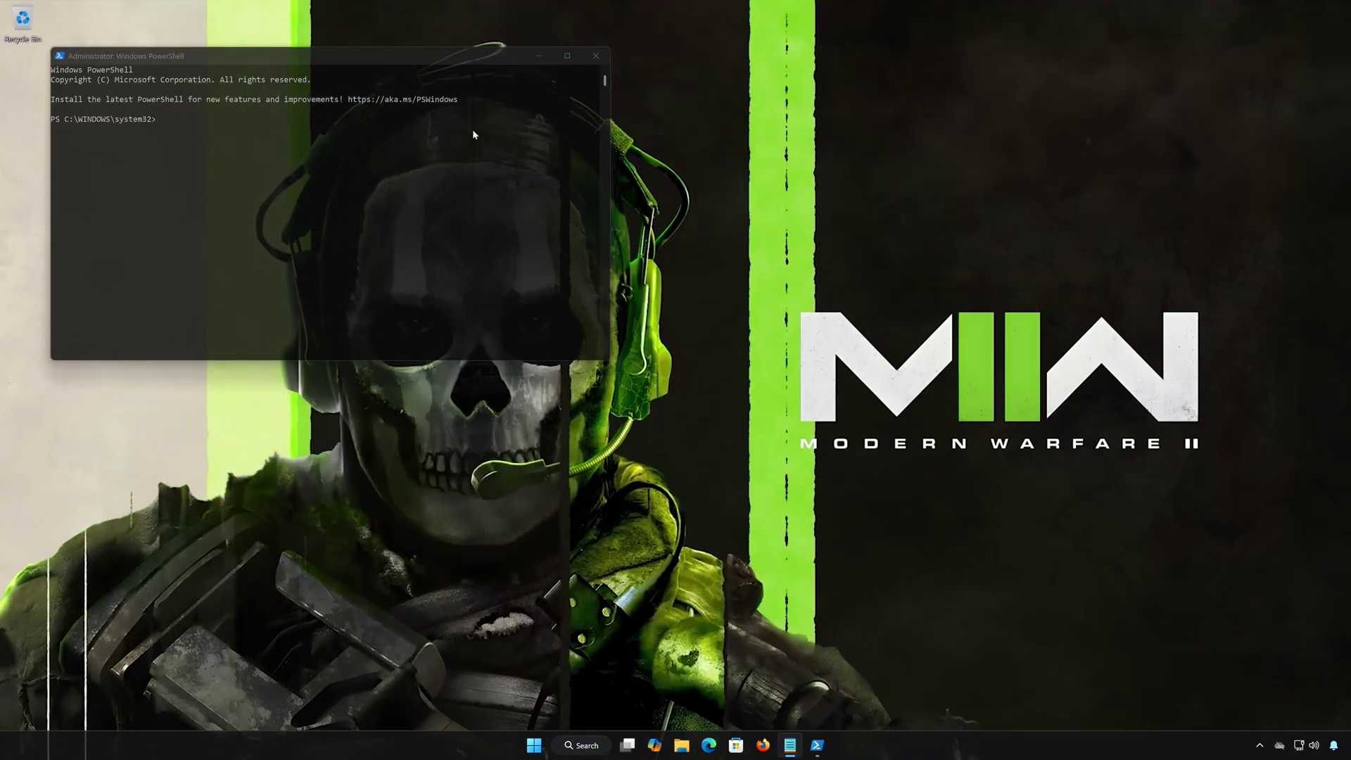
{"action": "left_click_drag", "start_coordinate": [474, 68], "coordinate": [797, 216]}
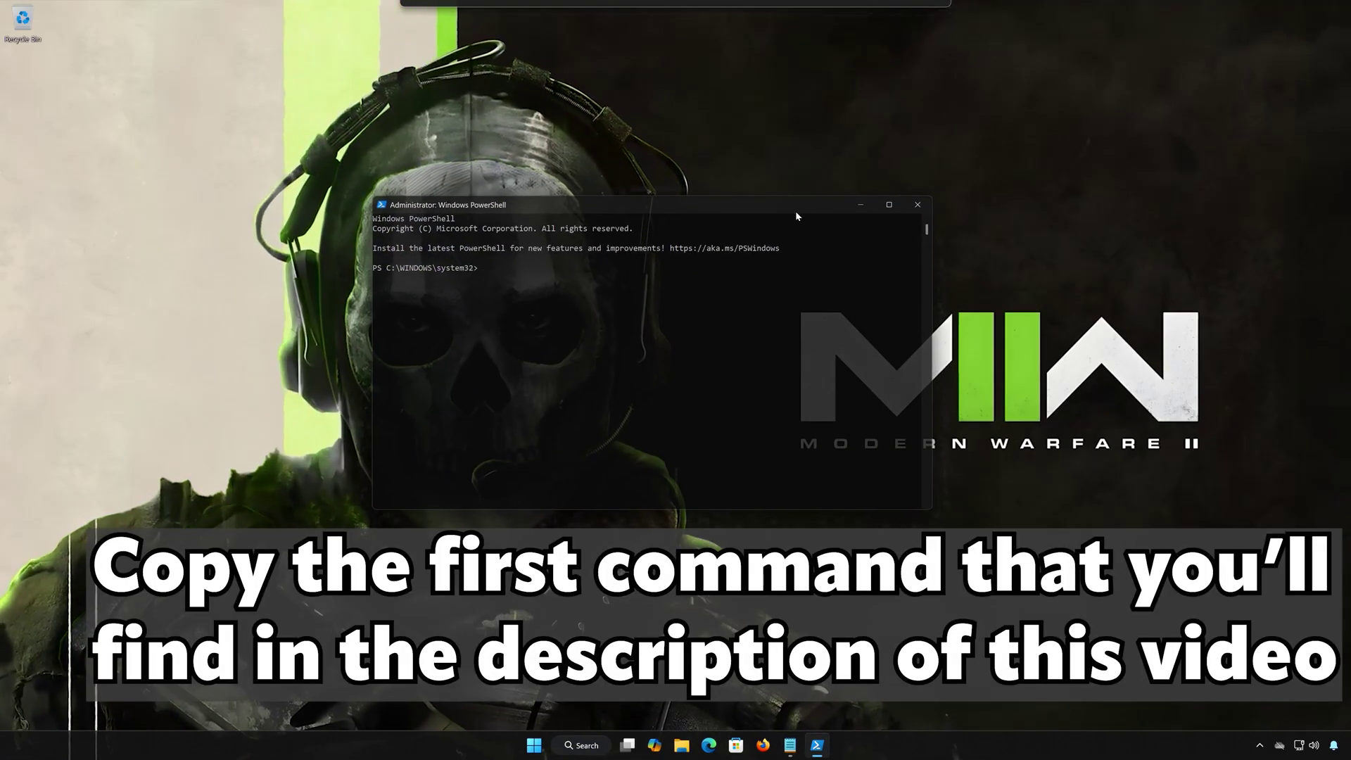
Step: Copy "get-appxpackage Microsoft.GamingServices | remove-AppxPackage -allusers" from the Notepad note and run it in the administrator PowerShell window
{"action": "left_click", "coordinate": [790, 745]}
{"action": "left_click_drag", "start_coordinate": [711, 205], "coordinate": [361, 205]}
{"action": "right_click", "coordinate": [380, 208]}
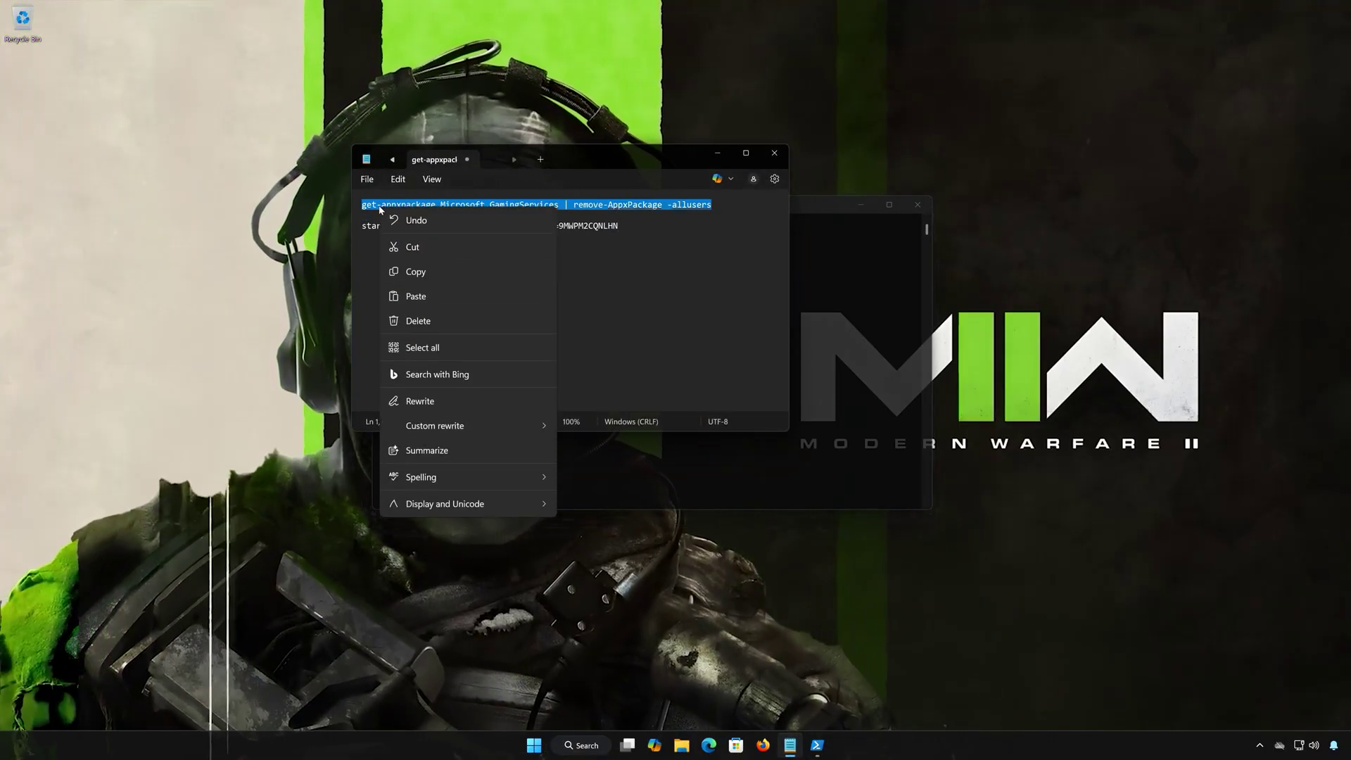
{"action": "left_click", "coordinate": [412, 268]}
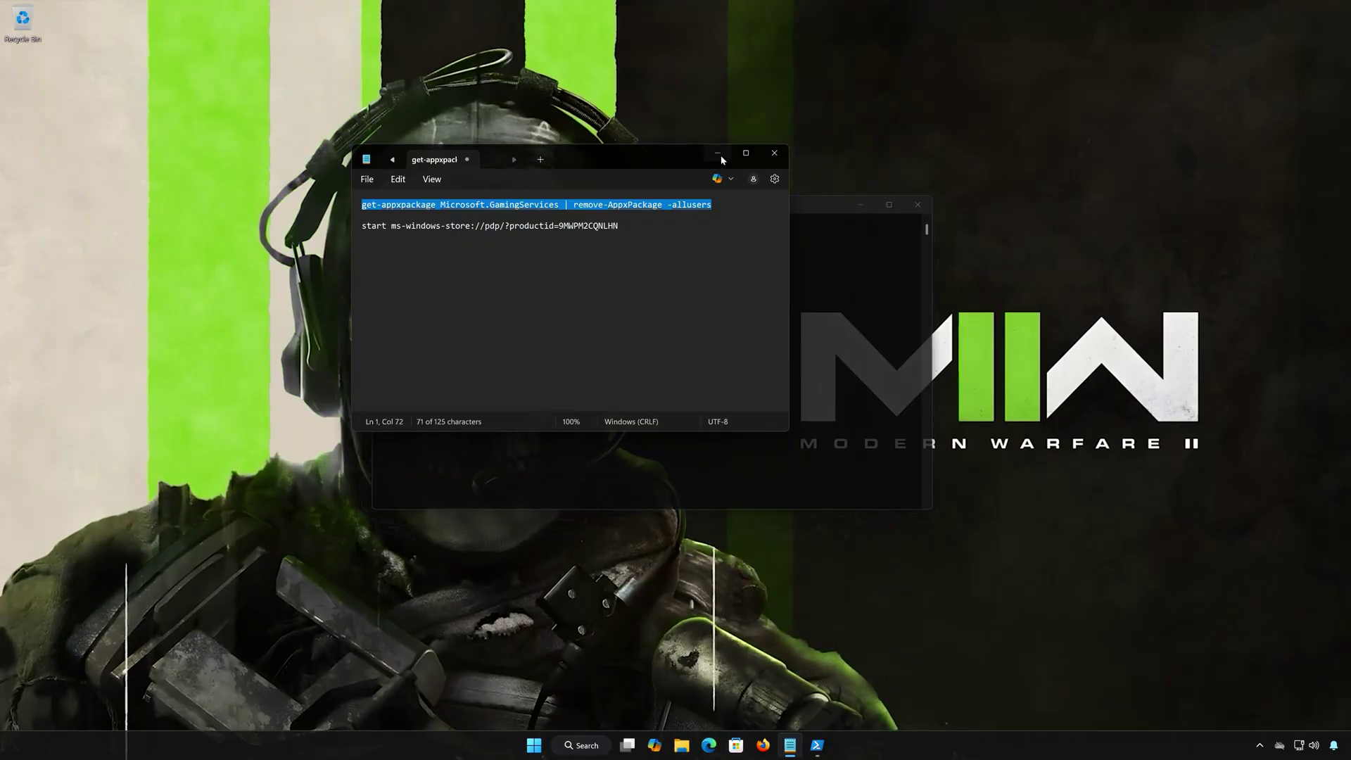
{"action": "left_click", "coordinate": [718, 153]}
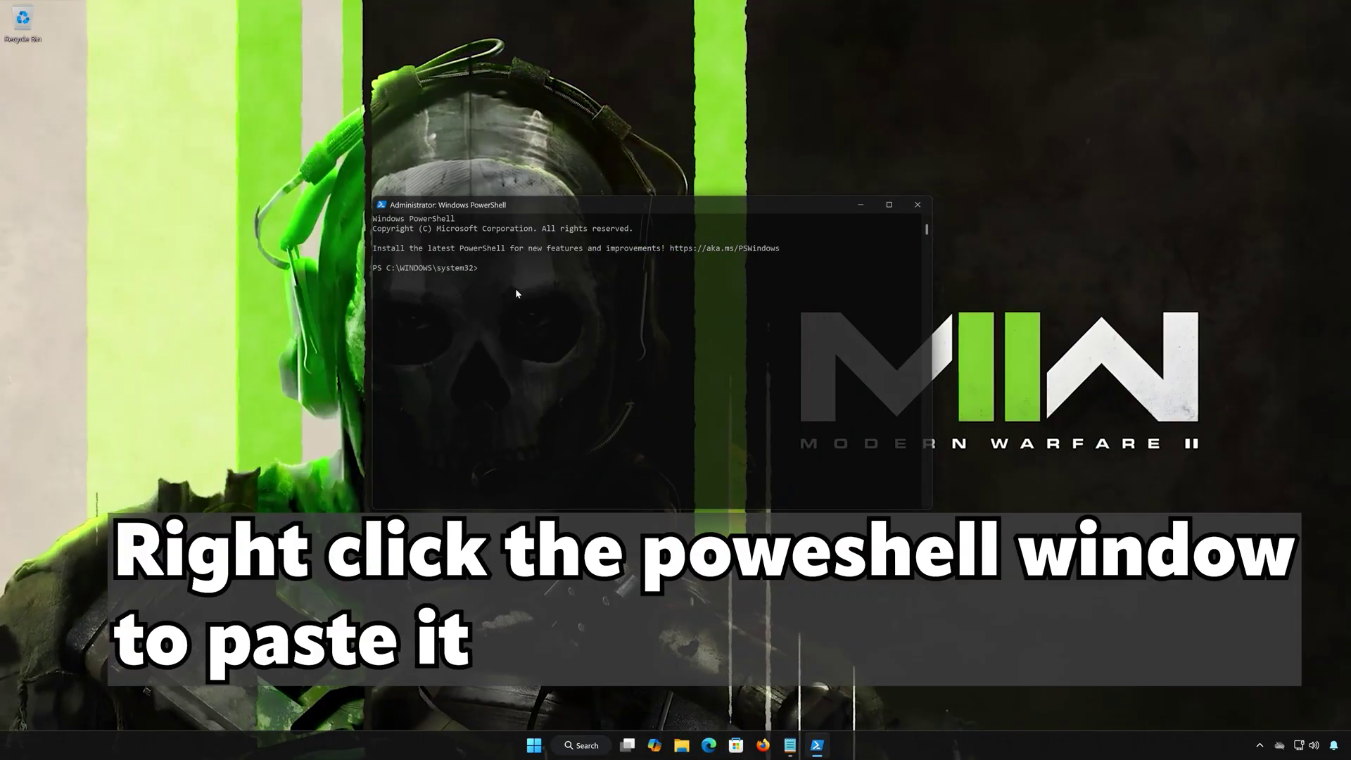
{"action": "right_click", "coordinate": [516, 291]}
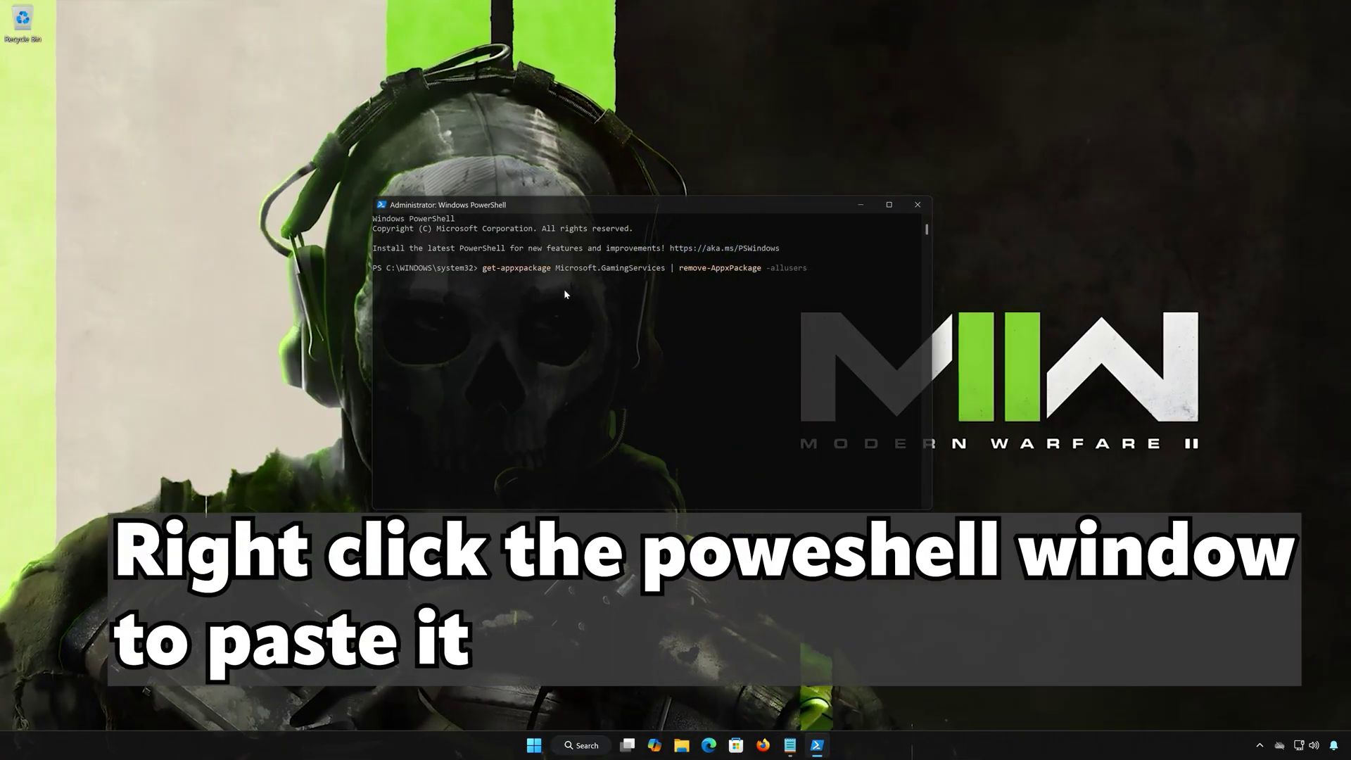
{"action": "key", "text": "Return"}
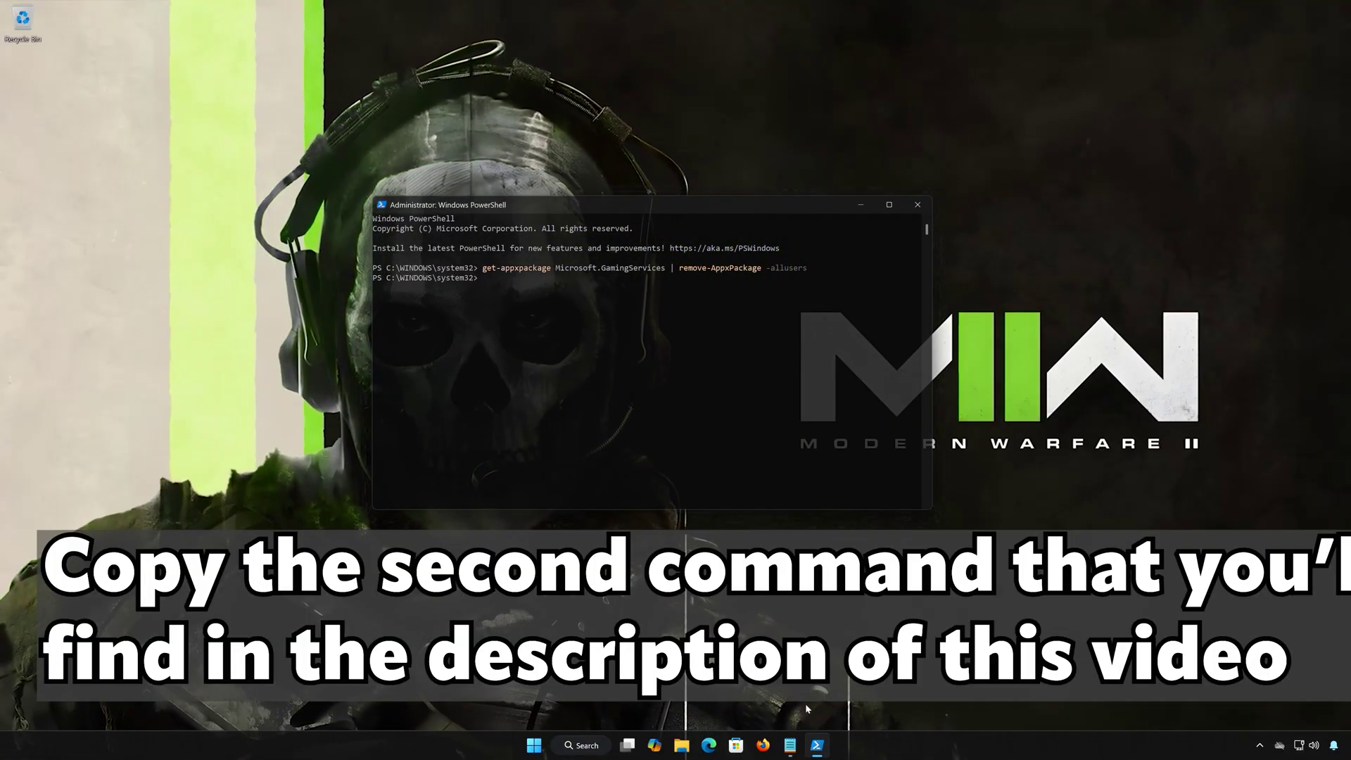
Step: Copy "start ms-windows-store://pdp/?productid=9MWPM2CQNLHN" from the Notepad note and run it in PowerShell
{"action": "left_click", "coordinate": [790, 745]}
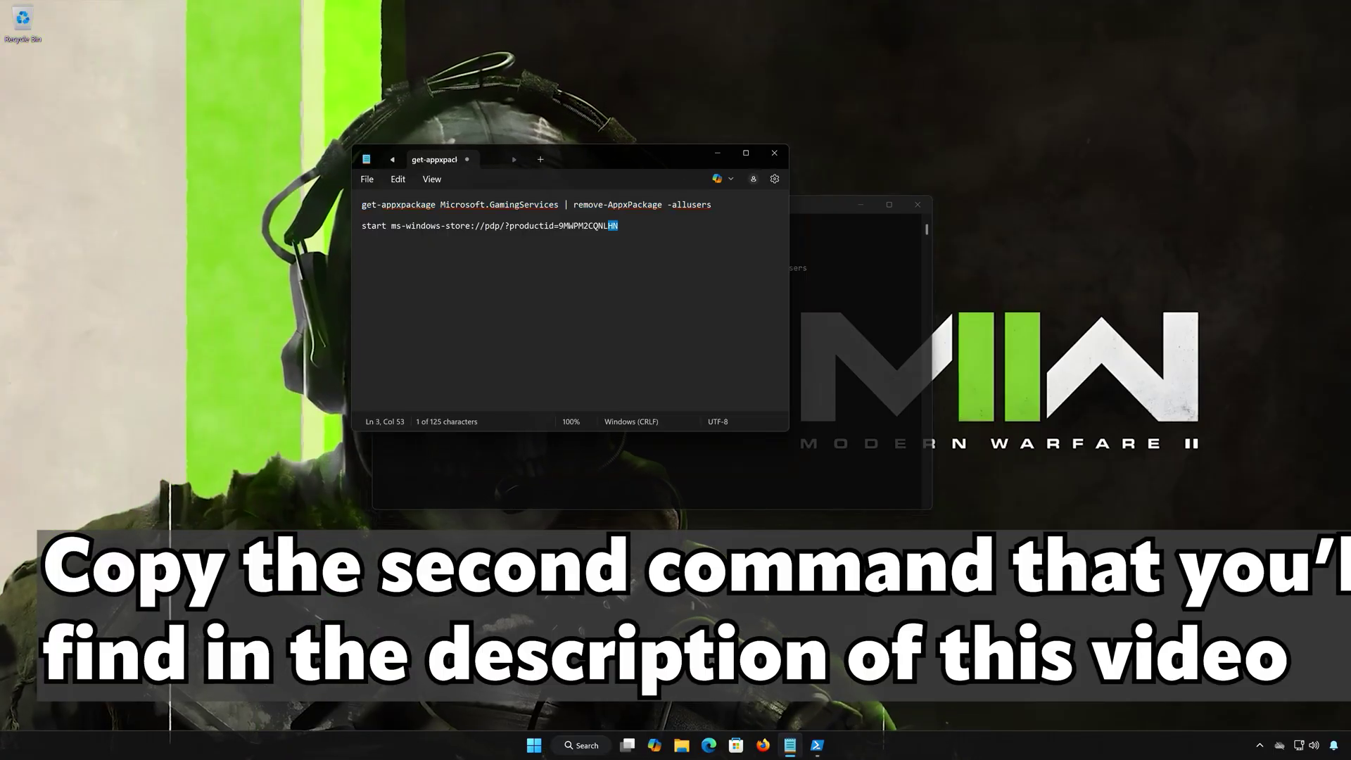
{"action": "right_click", "coordinate": [361, 229]}
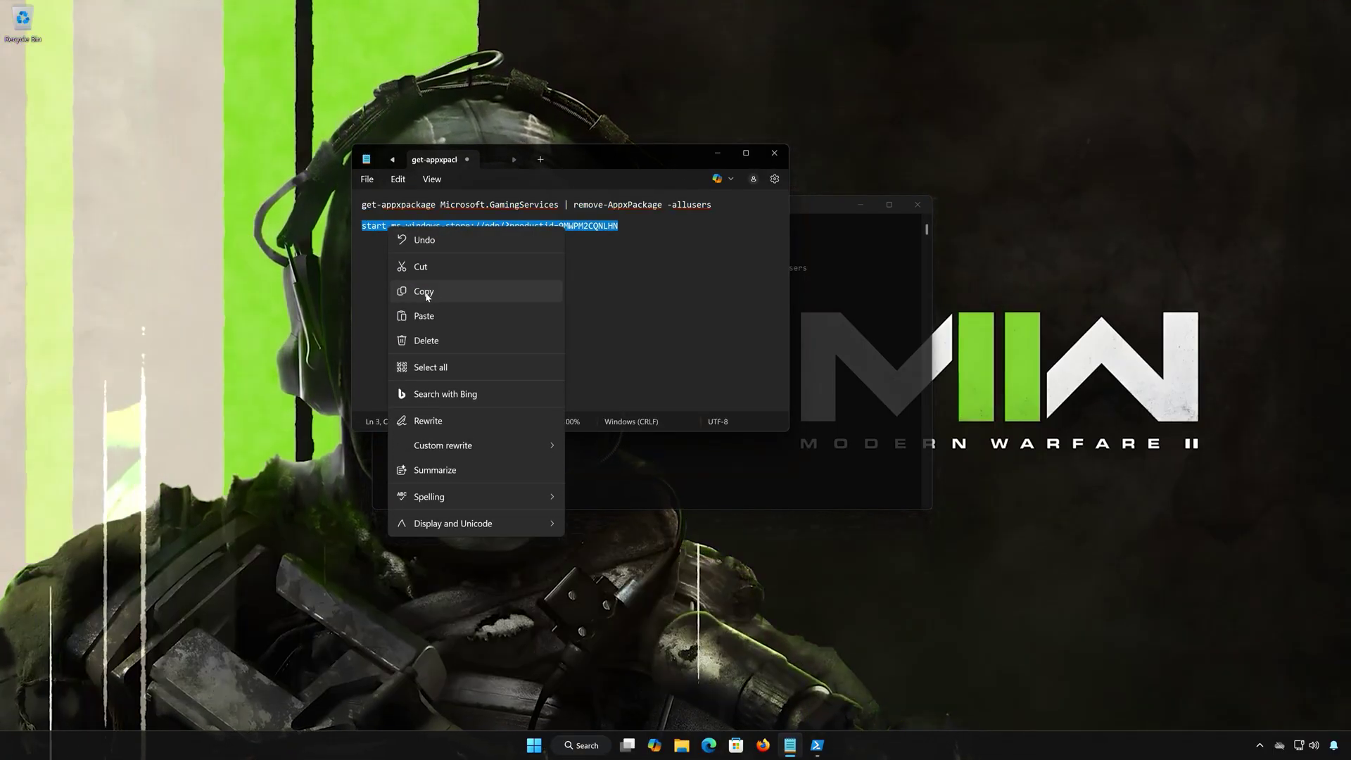
{"action": "left_click", "coordinate": [408, 290]}
{"action": "left_click", "coordinate": [717, 158]}
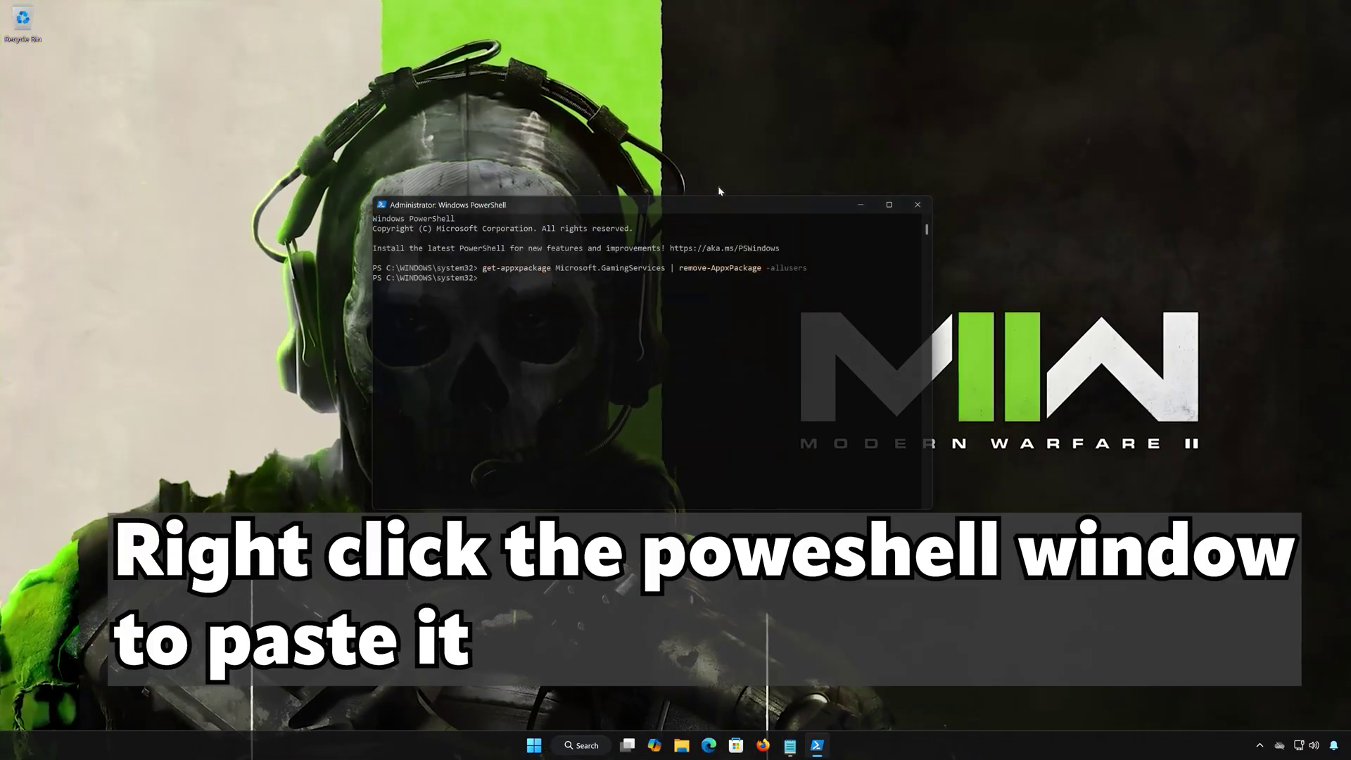
{"action": "right_click", "coordinate": [586, 318]}
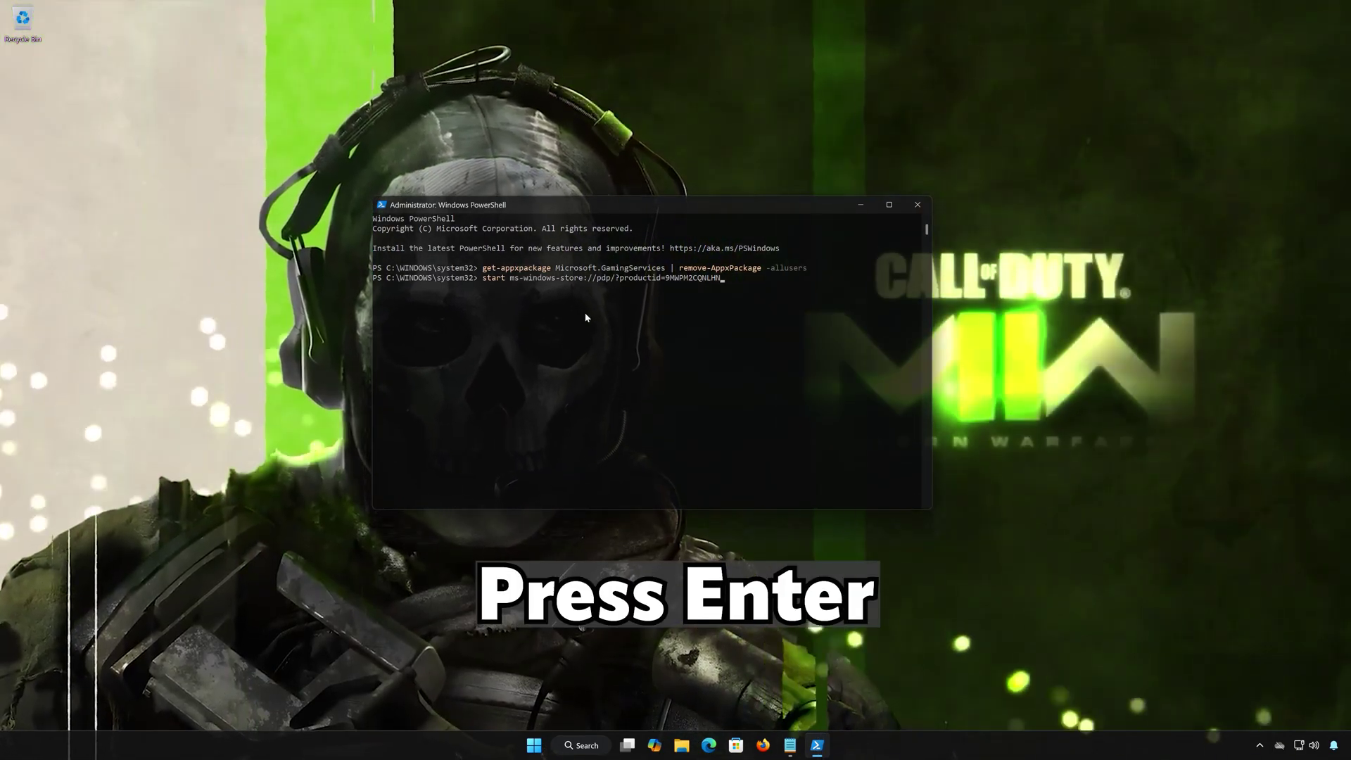
{"action": "key", "text": "Return"}
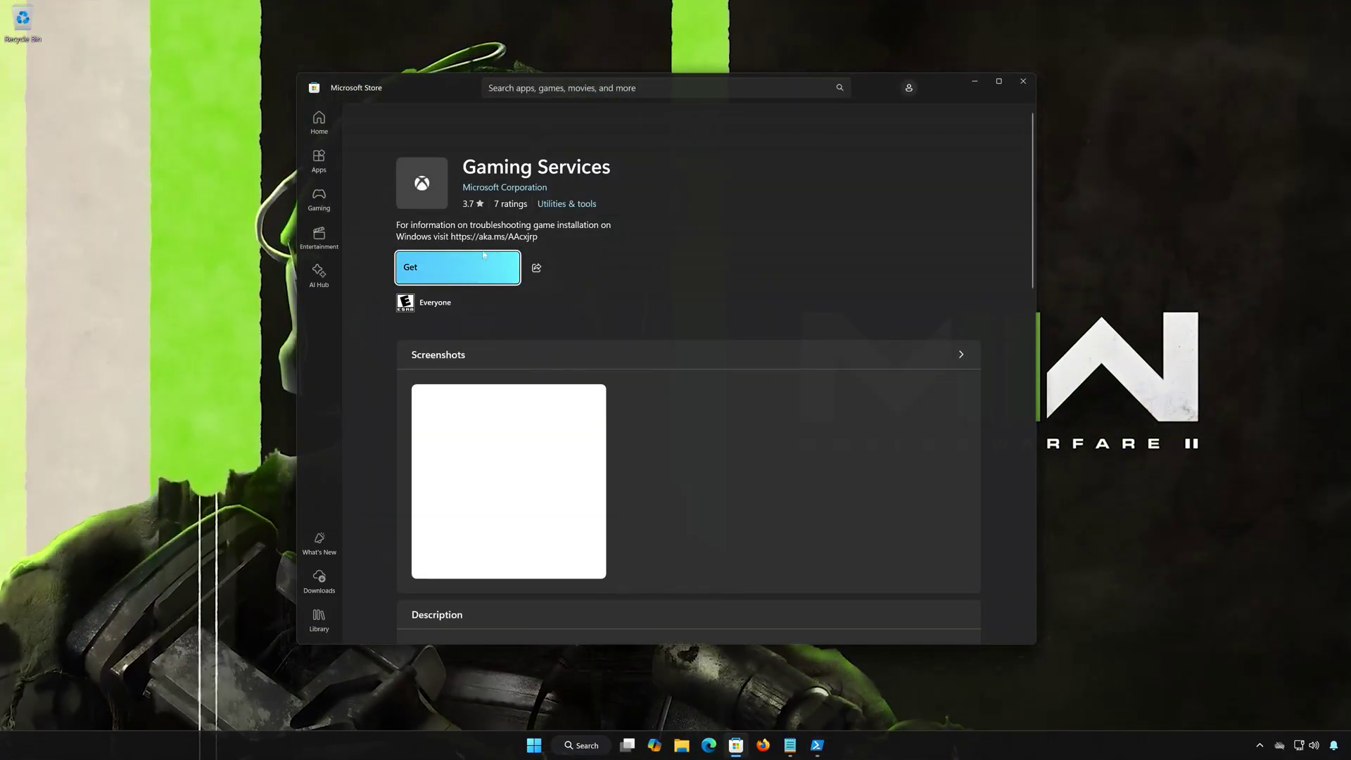
Step: Start installing Gaming Services from its Microsoft Store page and allow Host Process for Windows Services to make changes
{"action": "left_click", "coordinate": [480, 268]}
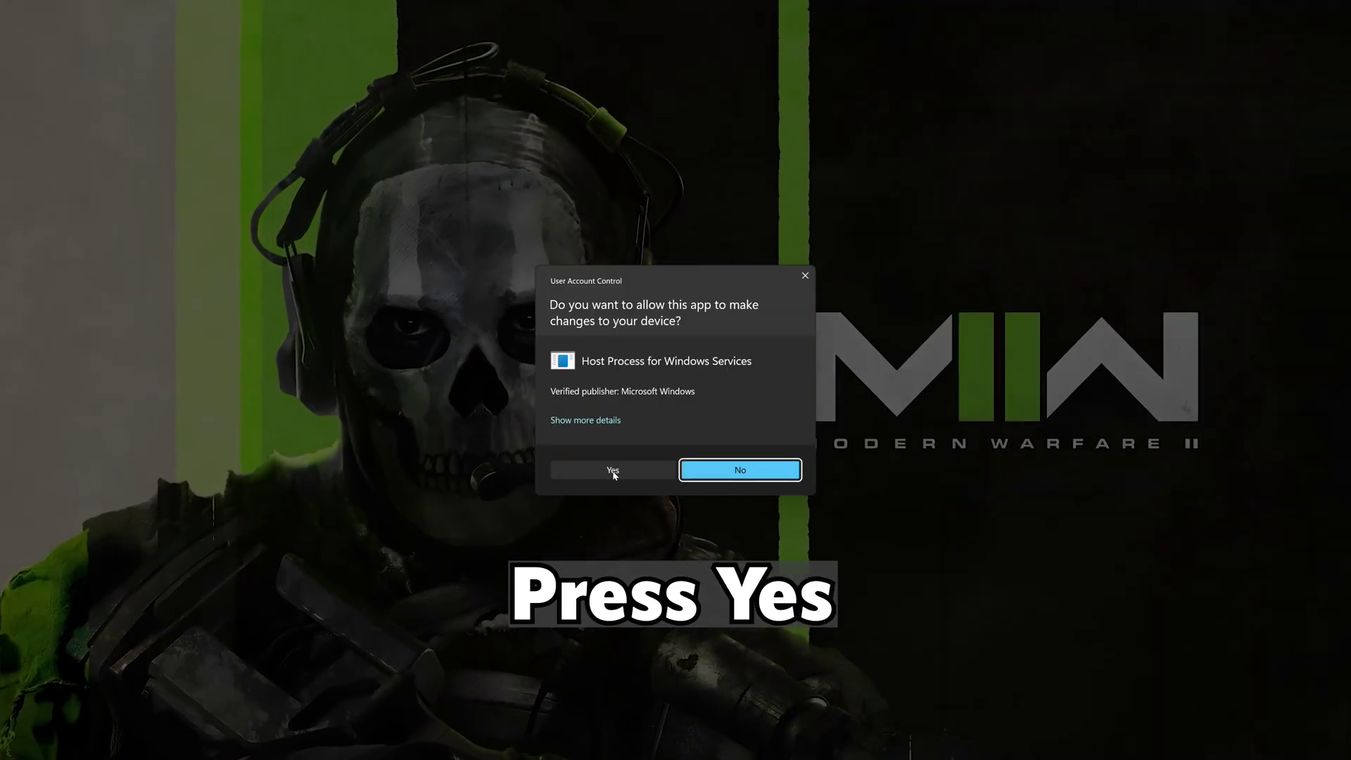
{"action": "left_click", "coordinate": [612, 473]}
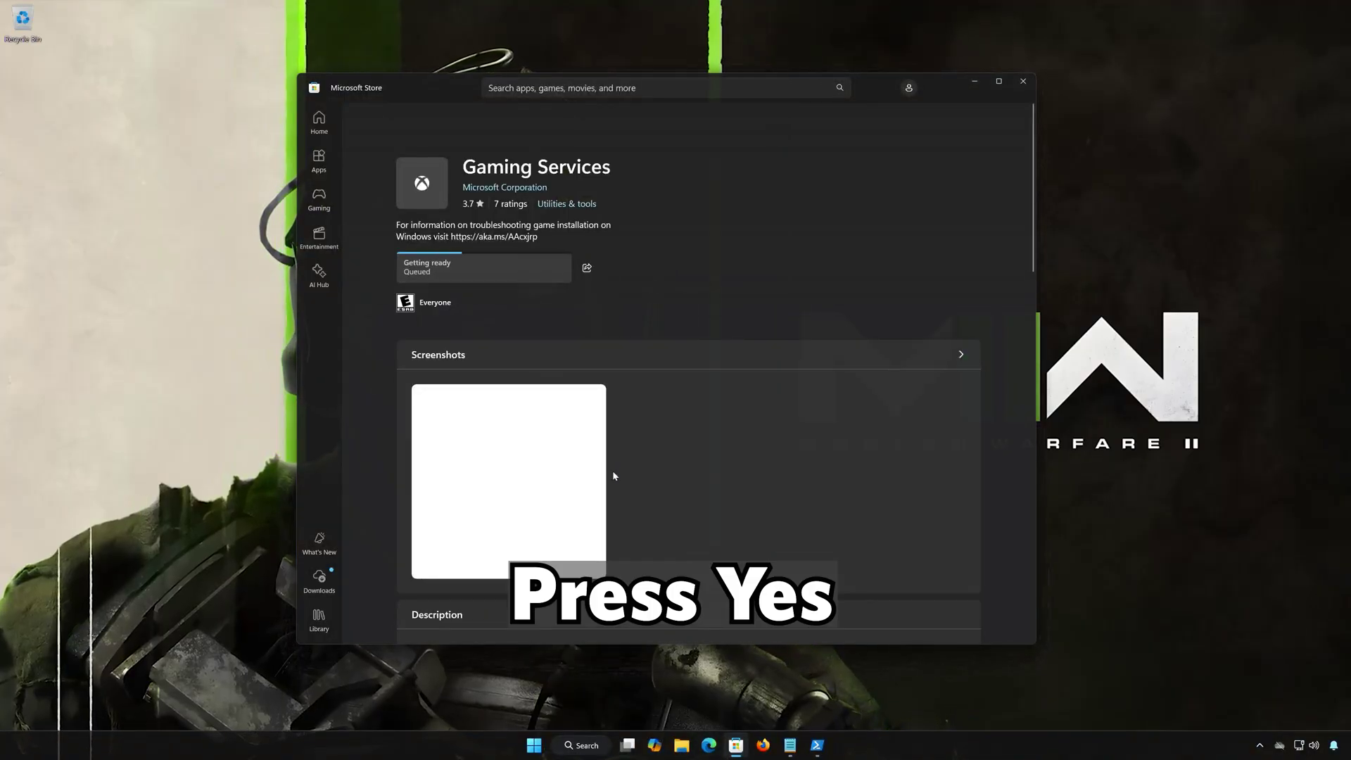